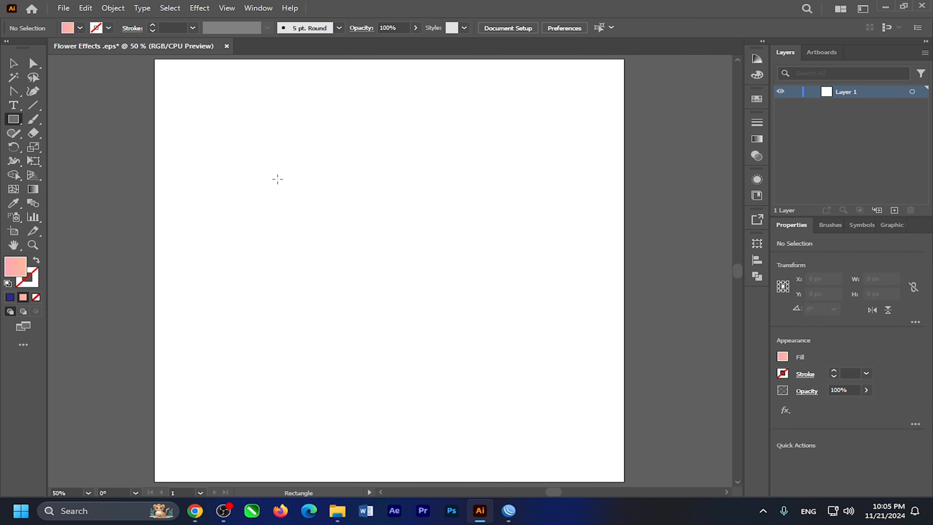
Step: Draw a square about 657 px wide in the middle of the artboard and remove its fill
left_click_drag(227, 169, 484, 398)
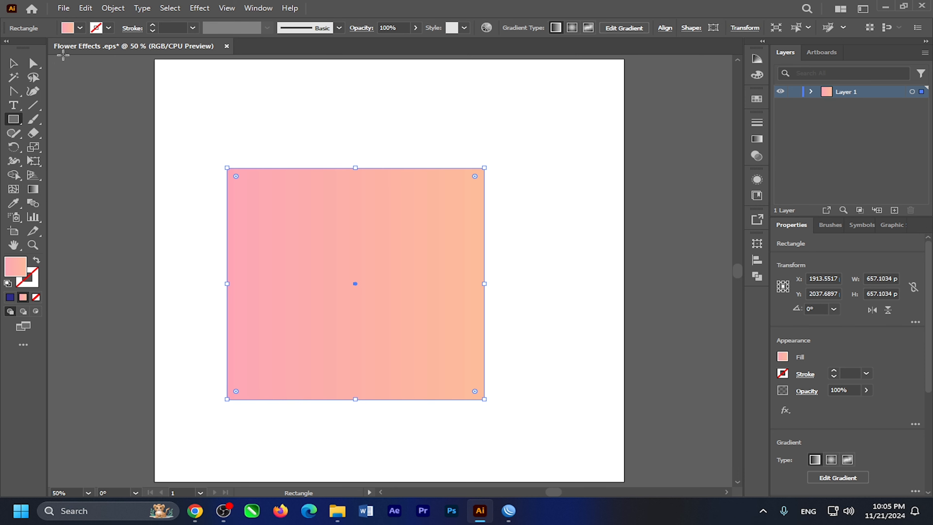
left_click(79, 28)
left_click(8, 48)
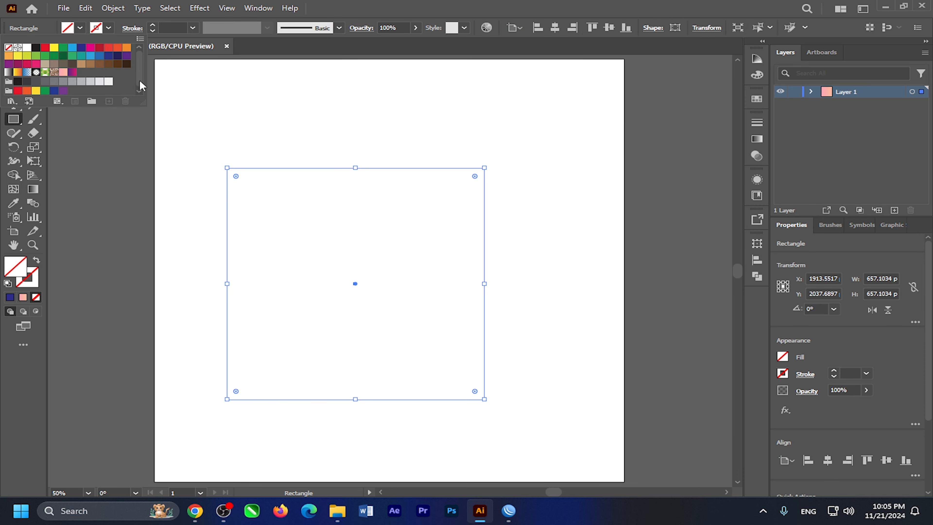
Step: Give the square a black 4 pt stroke
left_click(155, 26)
left_click(154, 25)
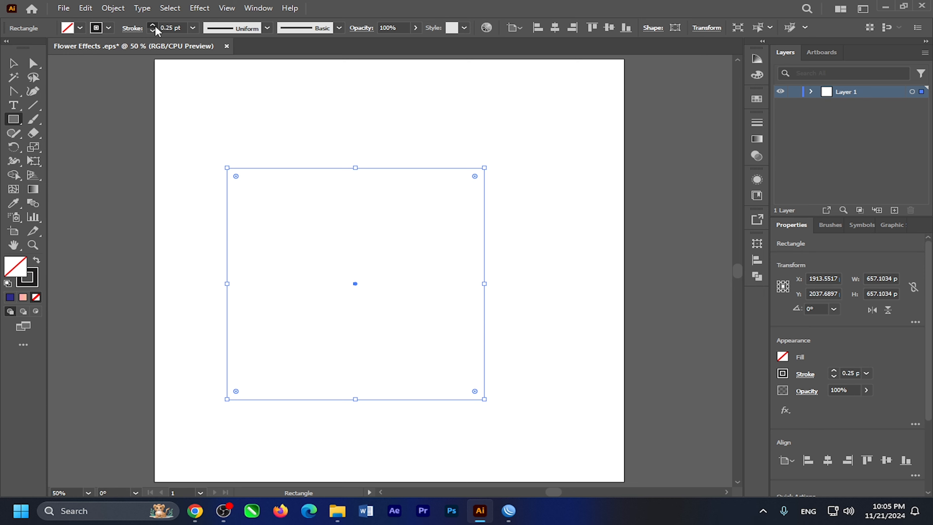
left_click(155, 25)
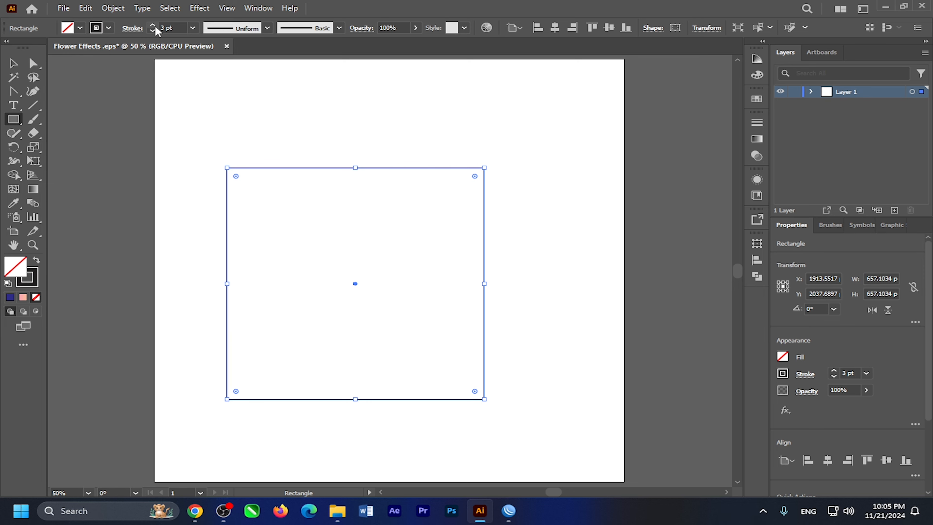
left_click(154, 25)
left_click(14, 63)
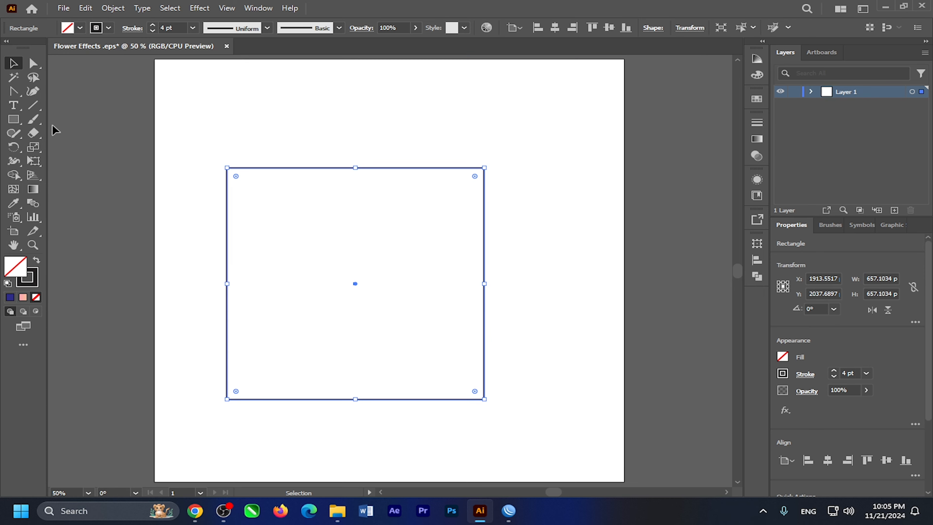
Step: Draw a diagonal line segment from the square's upper-left corner to its lower-right corner
left_click(33, 106)
left_click(32, 104)
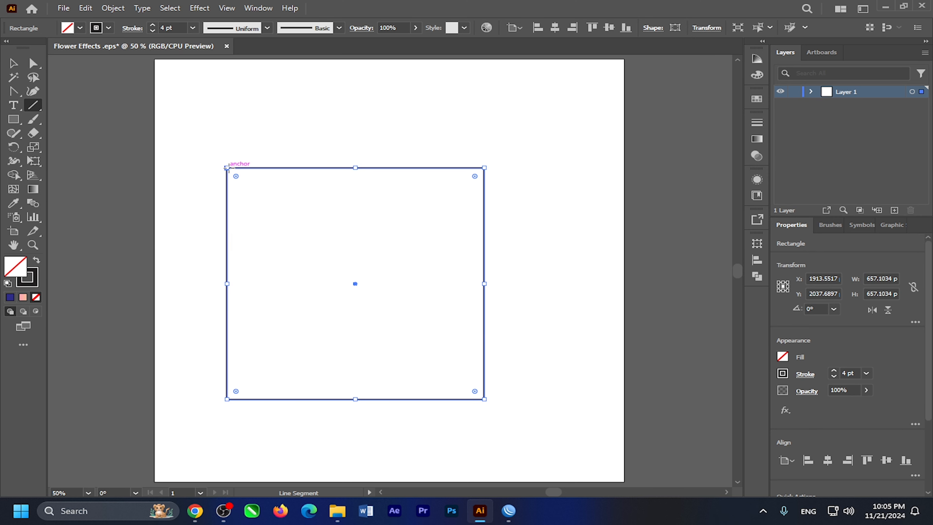
left_click_drag(226, 168, 485, 399)
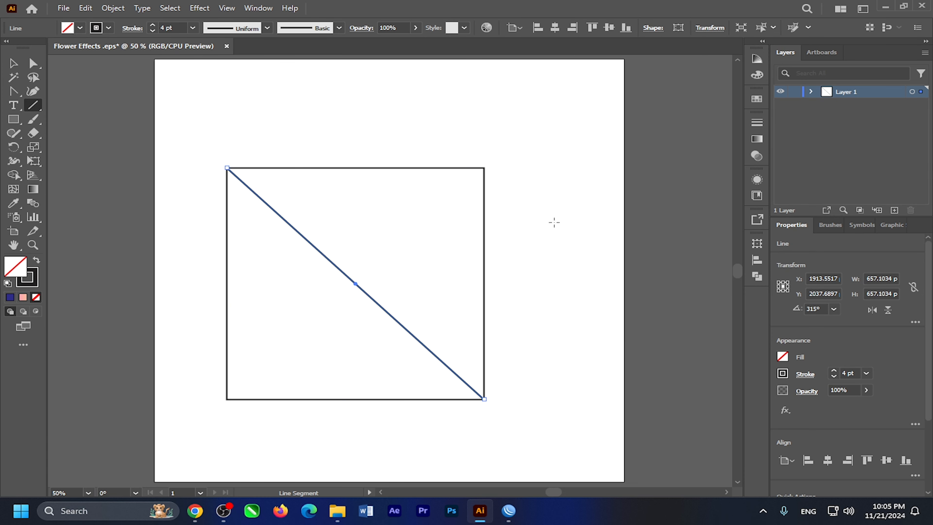
Step: Bend the upper part of the diagonal line down and left into a curve with the Anchor Point tool
left_click(13, 93)
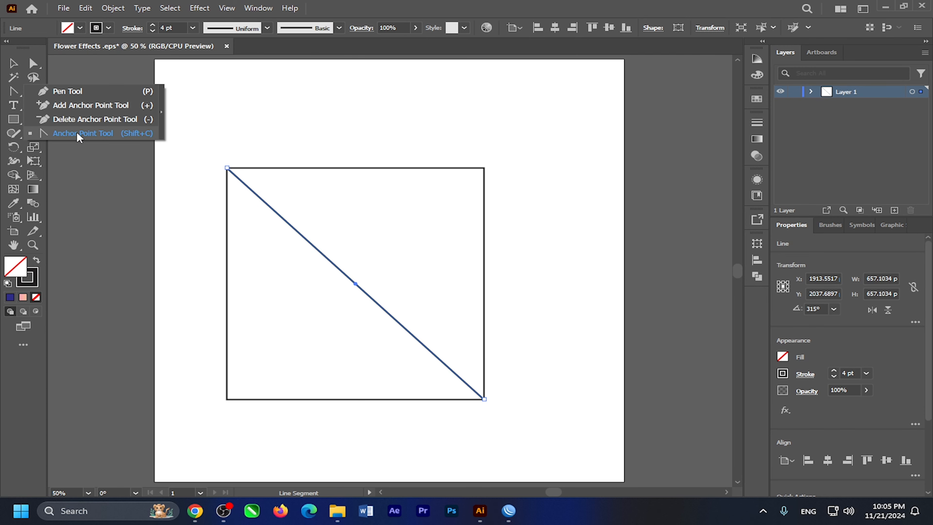
left_click(100, 135)
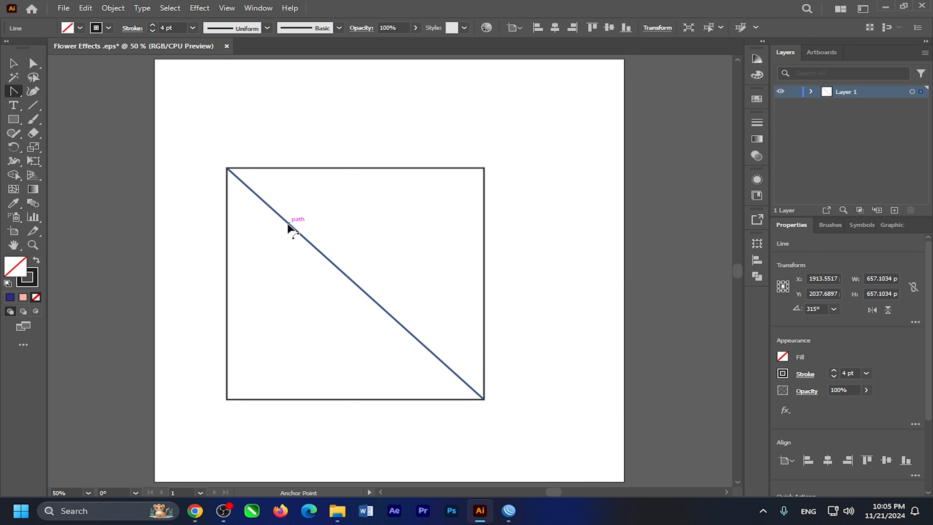
left_click_drag(287, 223, 272, 253)
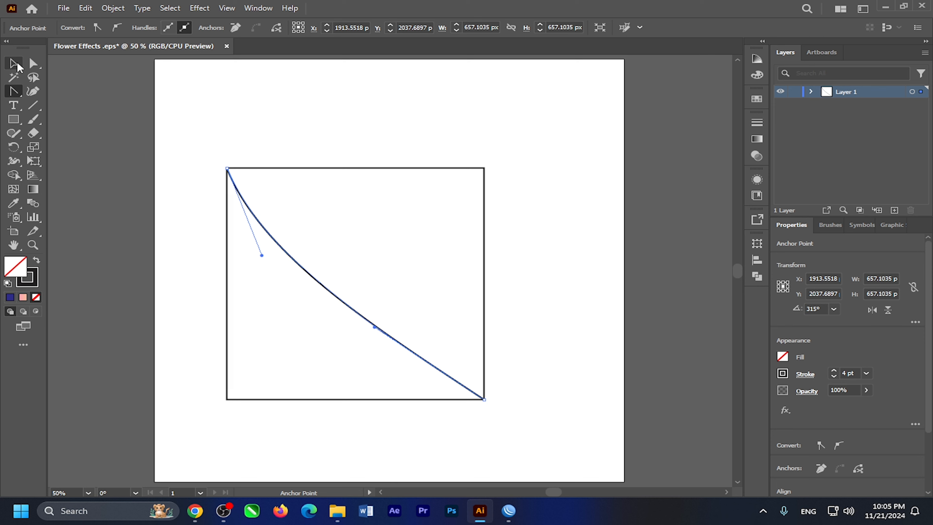
Step: Move the curve's two direction handles onto the square's left and right edges to shape an S-curve
left_click(33, 63)
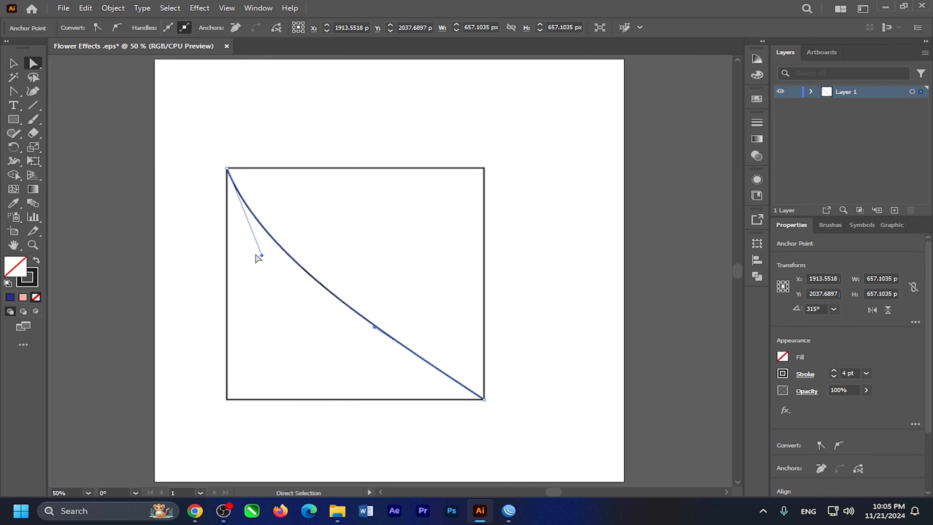
left_click(32, 63)
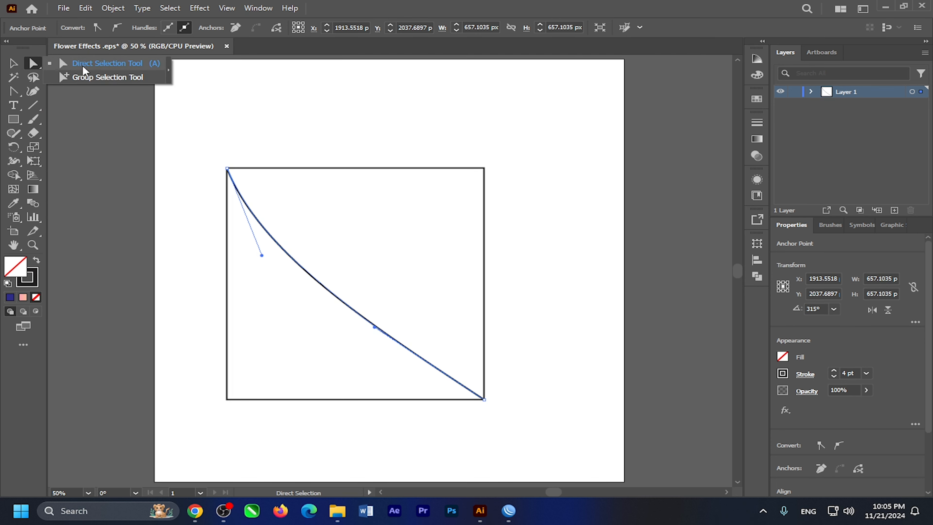
left_click_drag(261, 255, 227, 302)
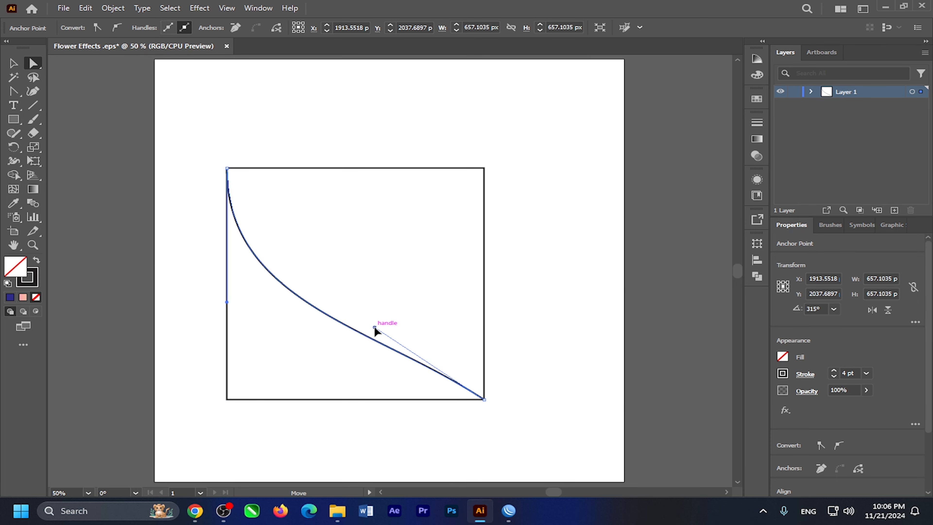
left_click_drag(374, 327, 483, 256)
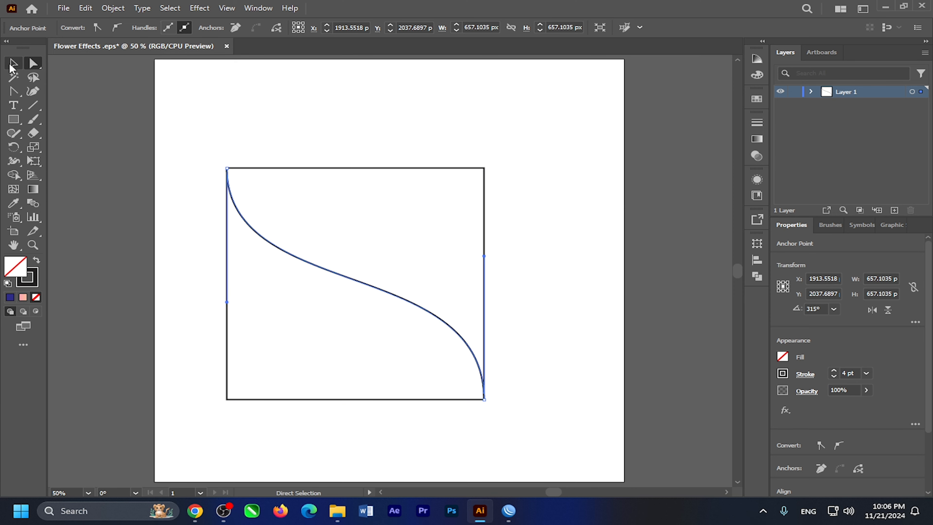
left_click(10, 65)
Step: Round the square's upper-right and lower-left corners together to a radius of about 286 px
left_click(34, 64)
left_click_drag(439, 146, 513, 205)
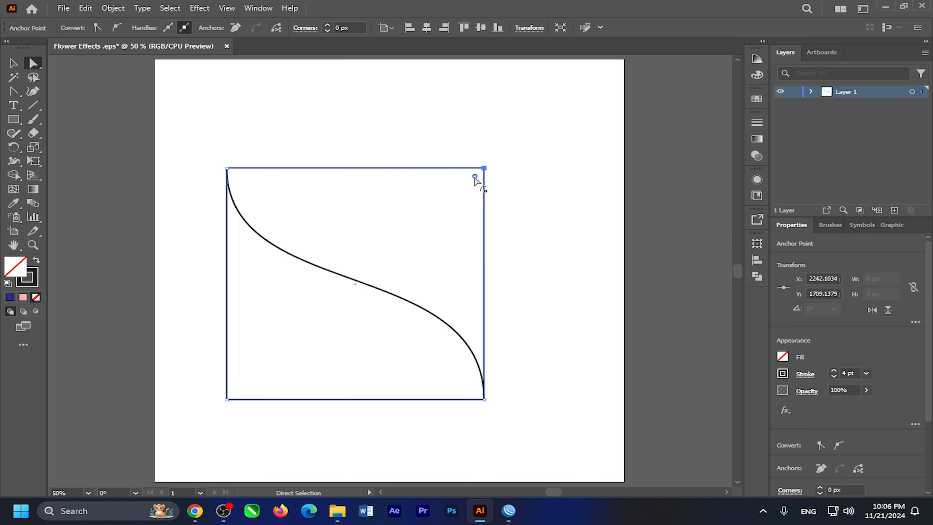
left_click(227, 400, "shift")
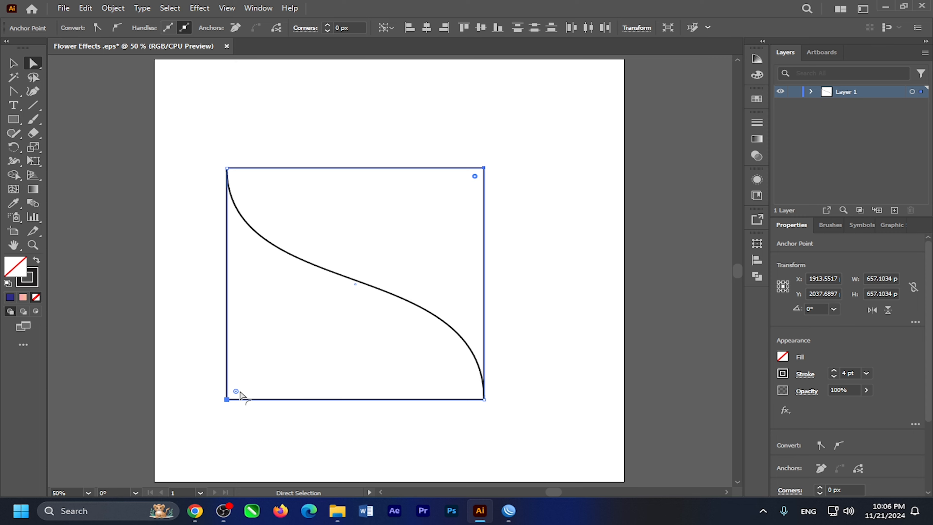
left_click_drag(237, 392, 351, 321)
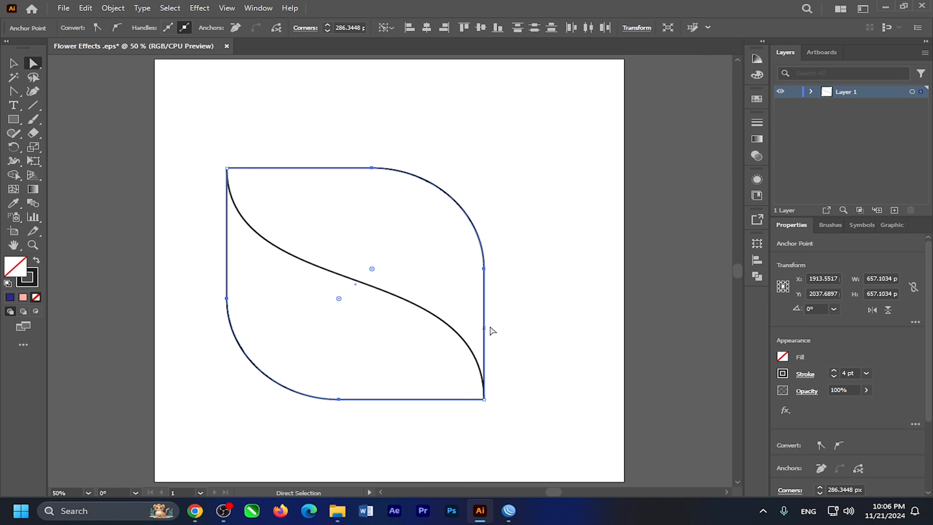
Step: Divide the leaf outline along the S-curve with Shape Builder, using a red fill for the regions
left_click(14, 67)
left_click_drag(179, 131, 506, 418)
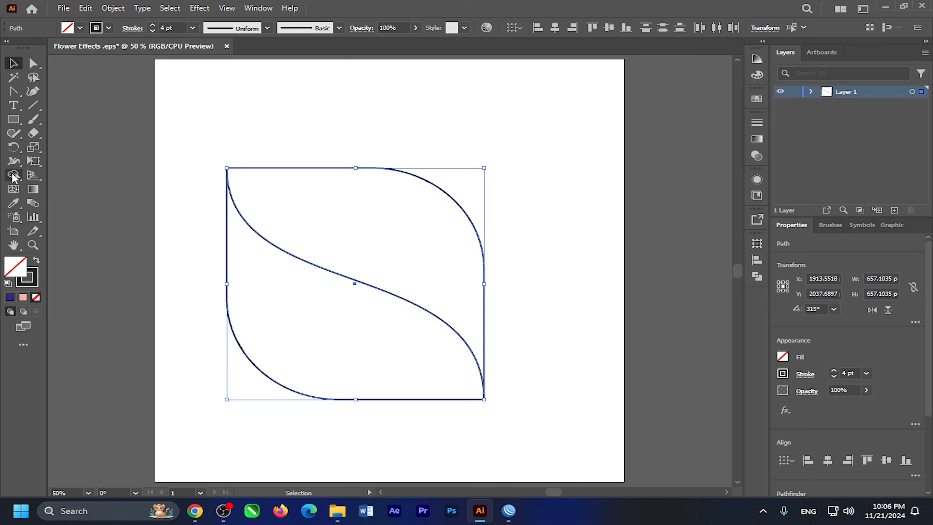
left_click(13, 175)
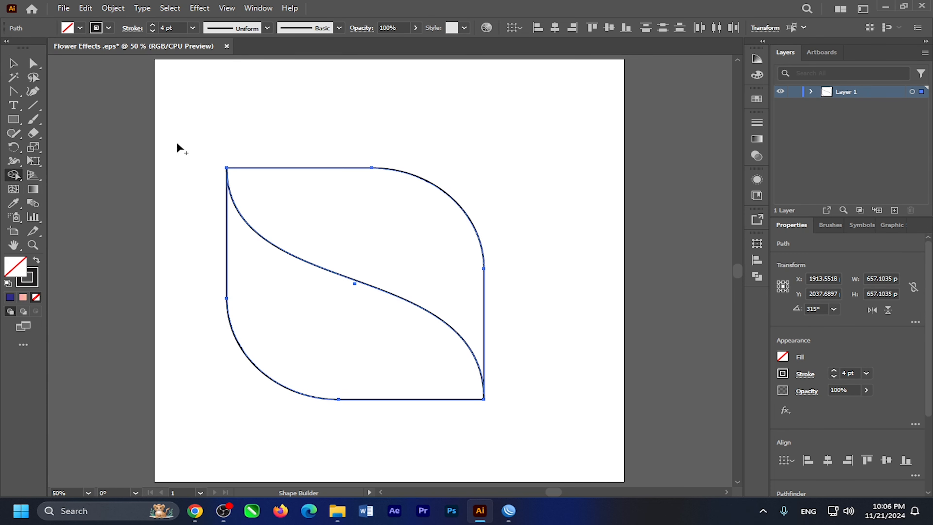
left_click(80, 28)
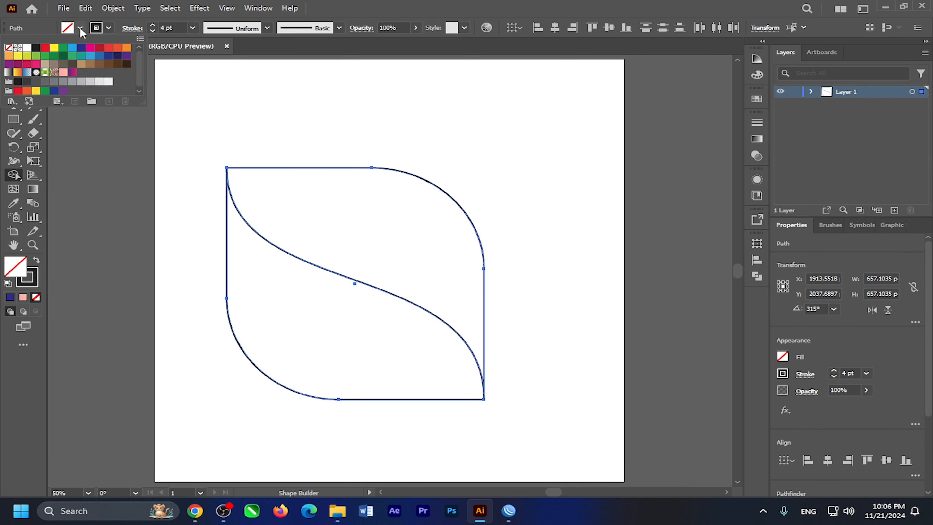
left_click(108, 48)
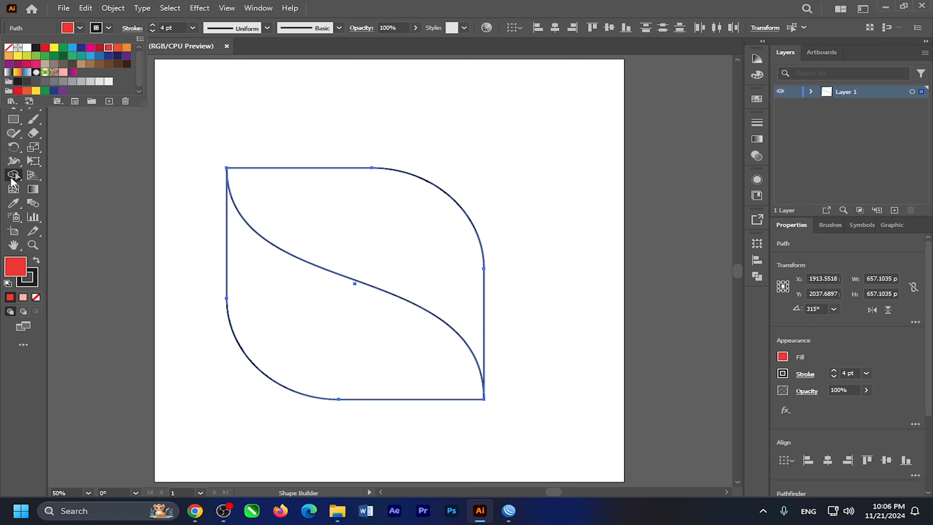
left_click(340, 239)
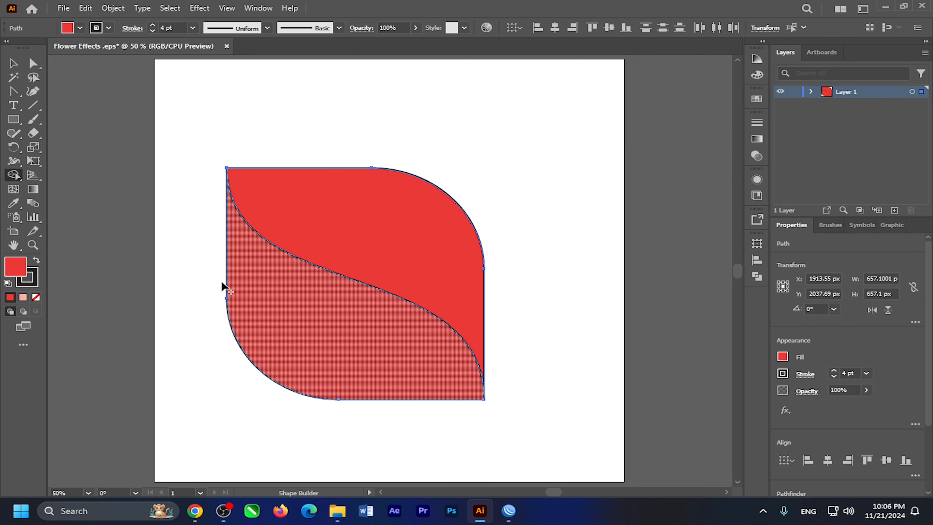
Step: Remove the stroke from both halves of the red leaf shape and deselect them
left_click(14, 64)
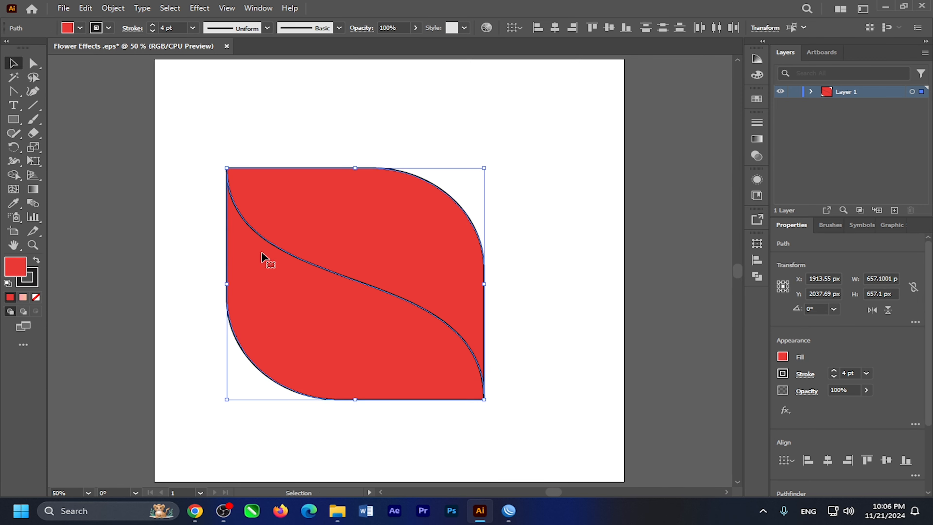
left_click_drag(186, 150, 490, 417)
left_click(108, 28)
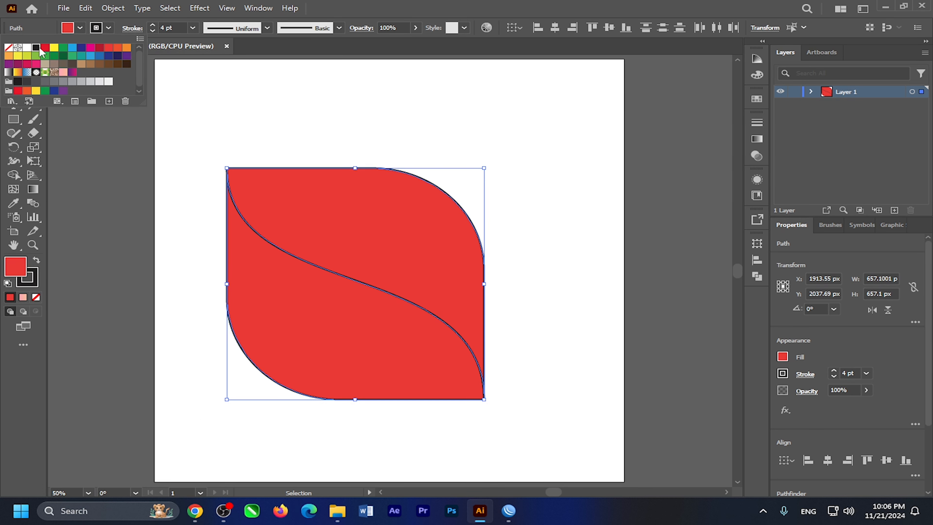
left_click(9, 48)
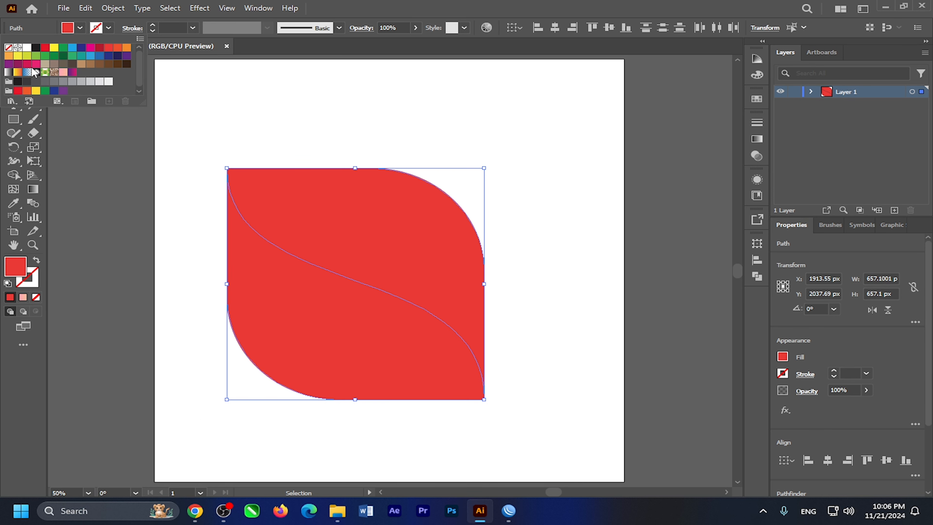
left_click(224, 130)
left_click(265, 152)
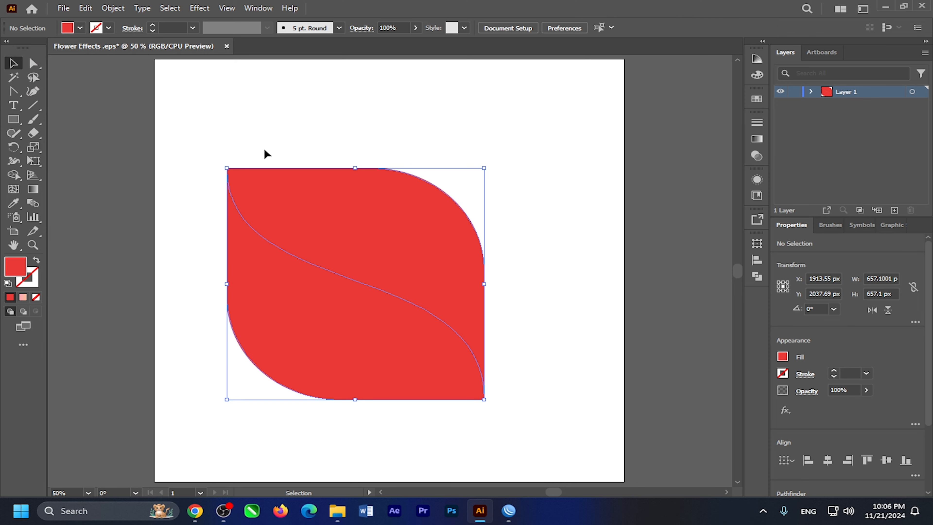
Step: Fill the upper and lower leaf halves each with the pink-to-orange linear gradient
left_click(396, 250)
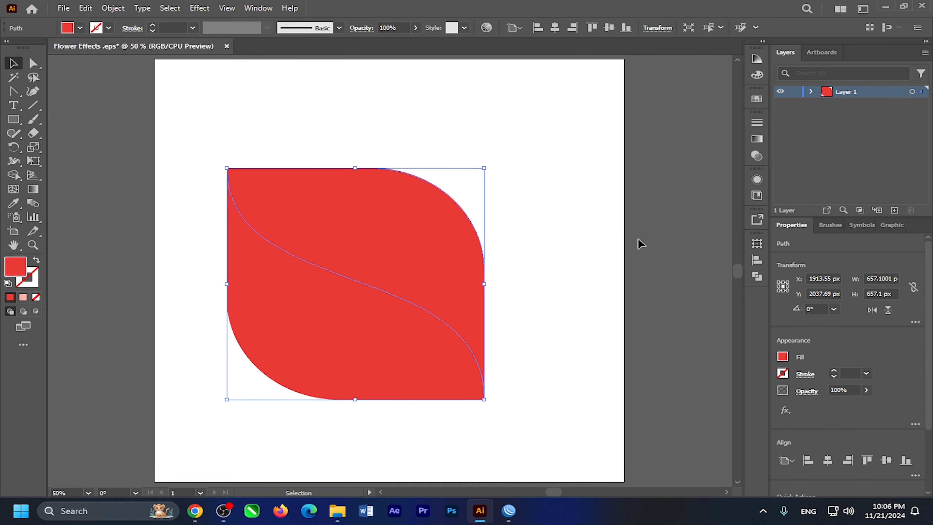
left_click(757, 139)
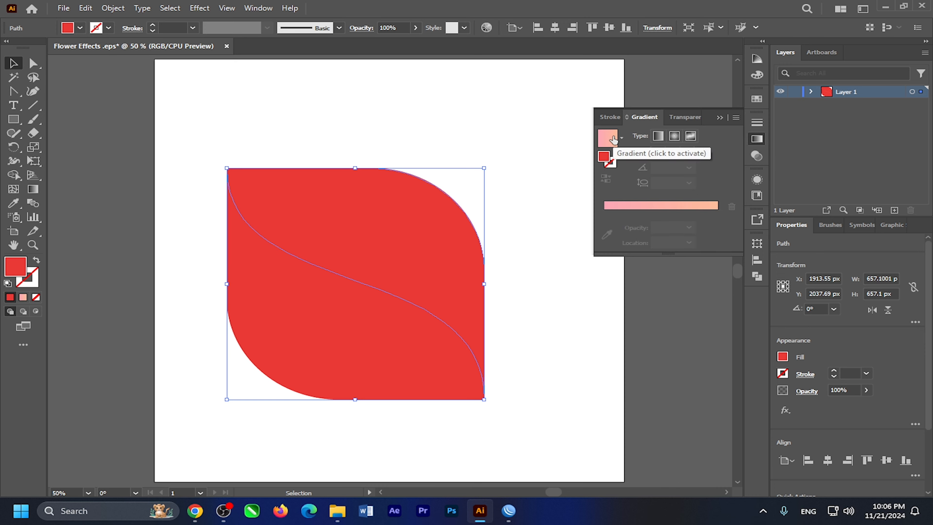
left_click(600, 153)
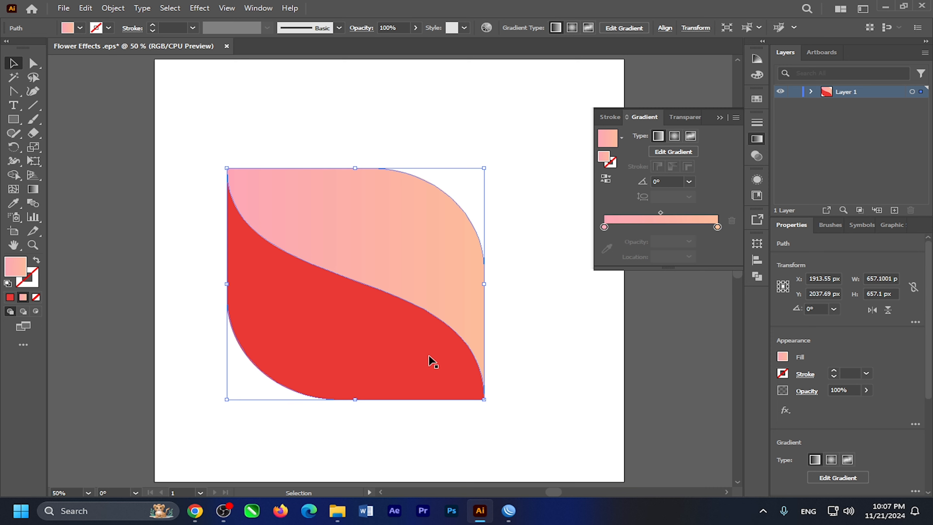
left_click(515, 395)
left_click(402, 375)
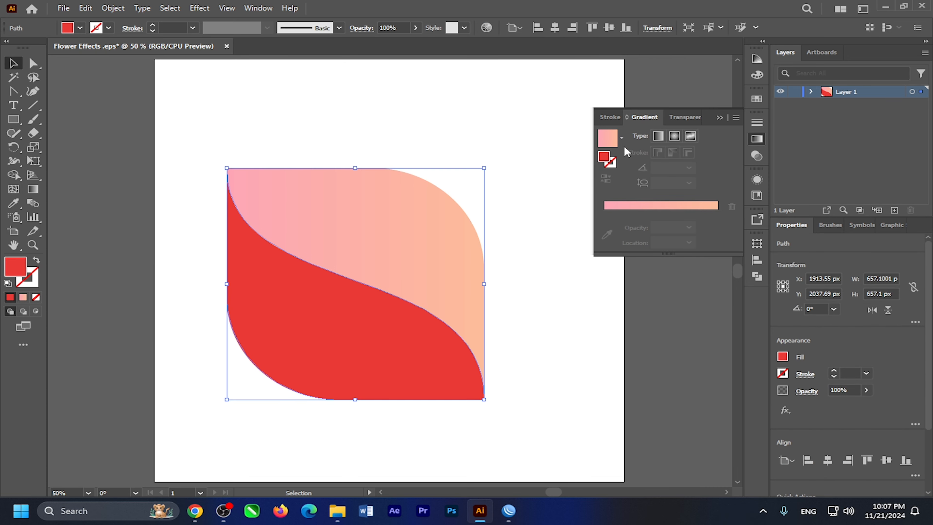
left_click(613, 144)
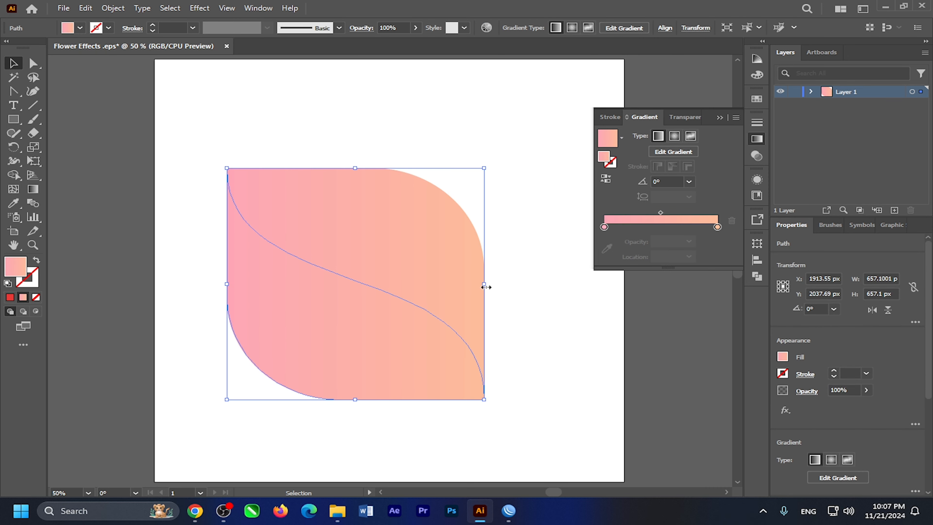
Step: Redirect the upper half's gradient diagonally from upper left to lower right, at about -29°
left_click(511, 325)
left_click(419, 257)
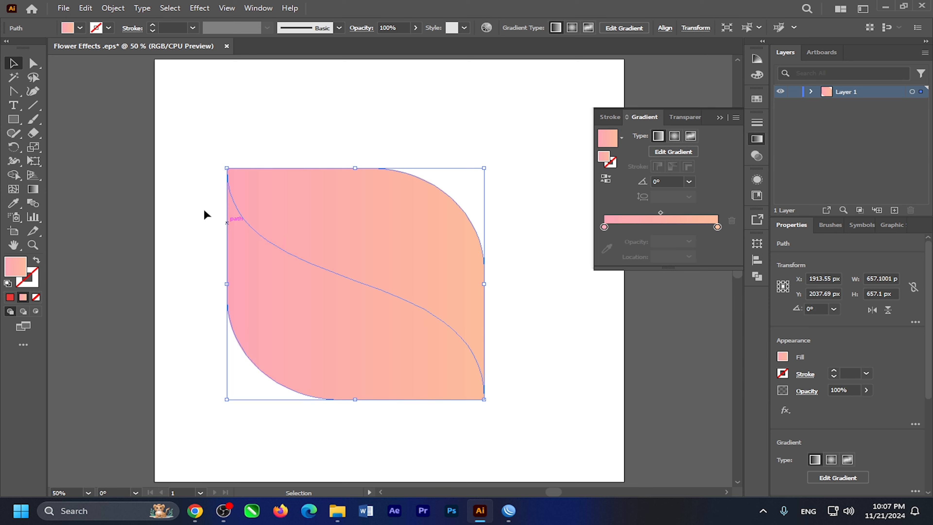
left_click(32, 189)
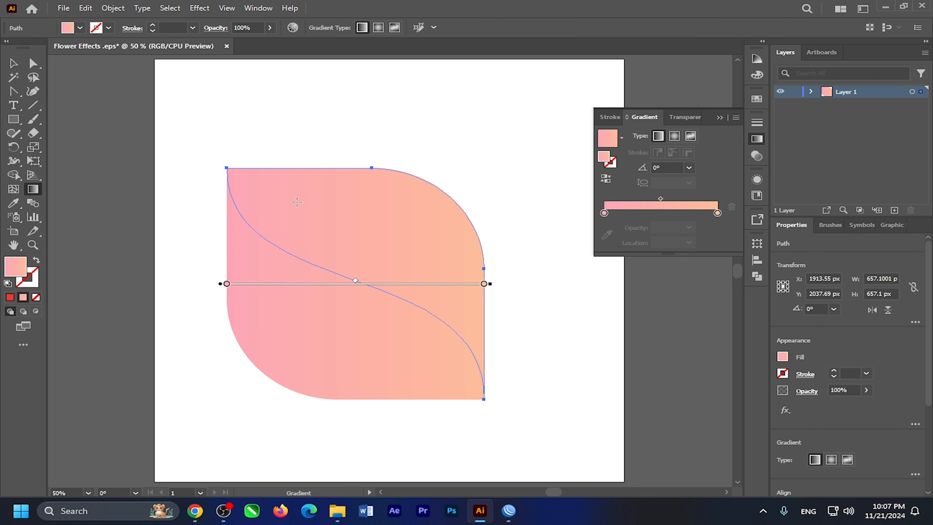
mouse_move(297, 200)
left_mouse_down()
mouse_move(360, 223)
mouse_move(439, 266)
mouse_move(455, 287)
left_mouse_up()
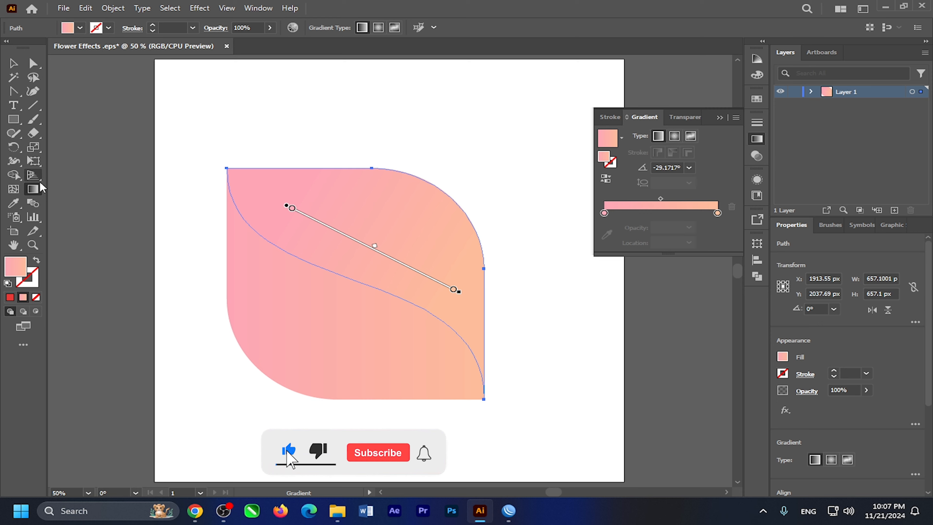
left_click(13, 63)
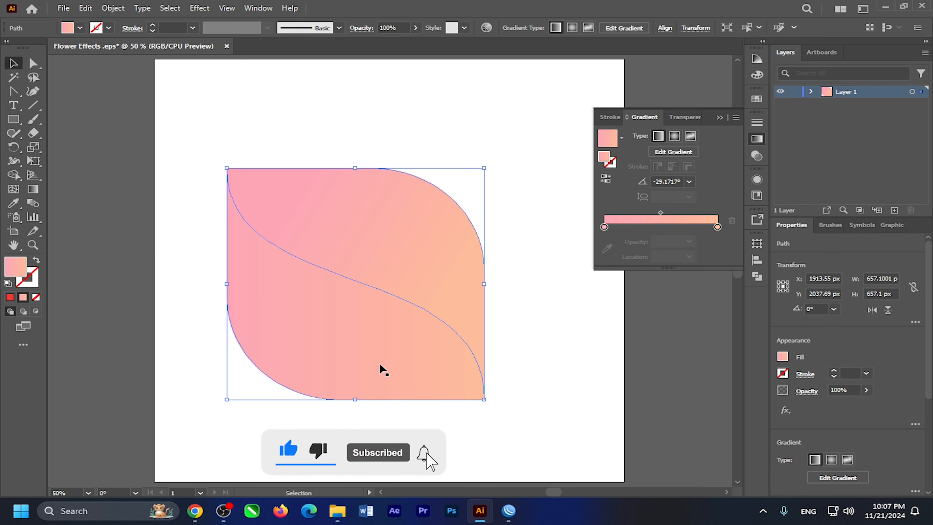
Step: Redirect the lower half's gradient diagonally from lower right to upper left at about 147°, and scale the whole leaf to about 444 px square
left_click(34, 189)
left_click_drag(403, 356, 243, 271)
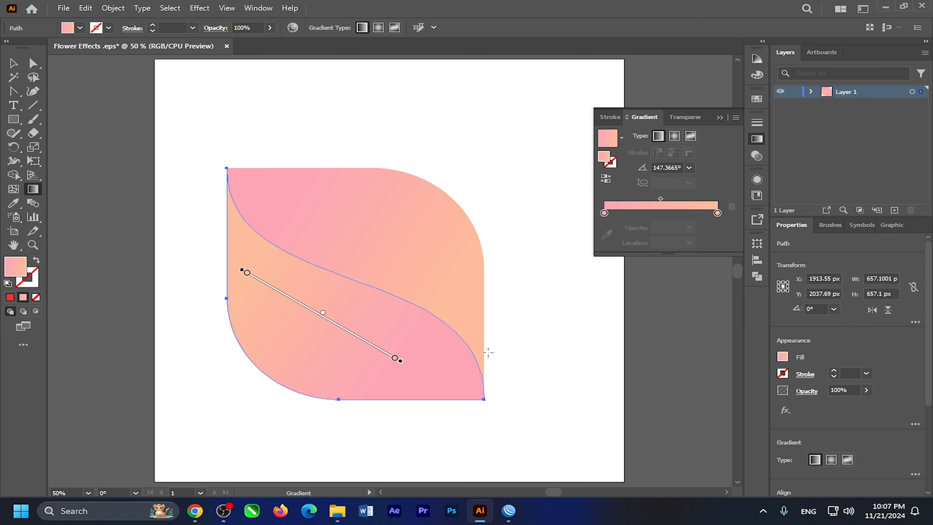
key("v")
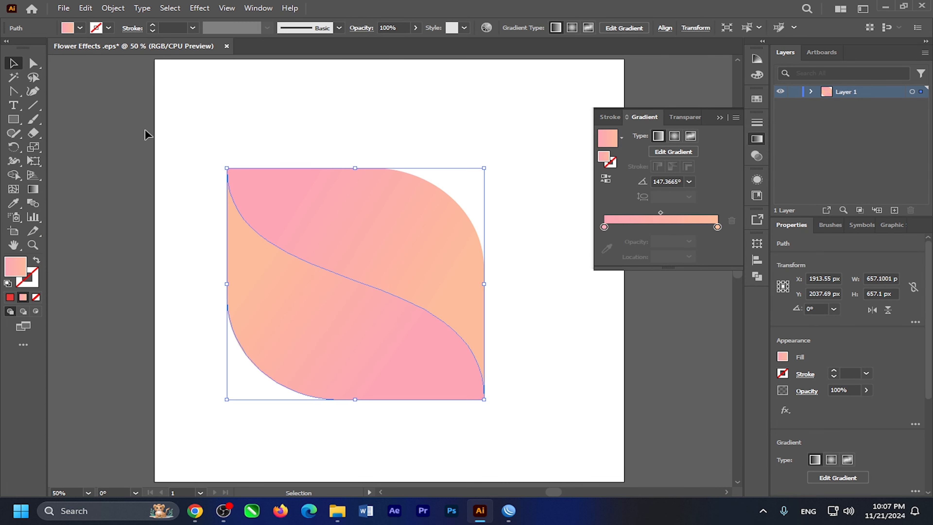
mouse_move(195, 118)
left_mouse_down()
mouse_move(312, 274)
mouse_move(476, 419)
mouse_move(448, 360)
mouse_move(400, 324)
left_mouse_up()
left_click(492, 337)
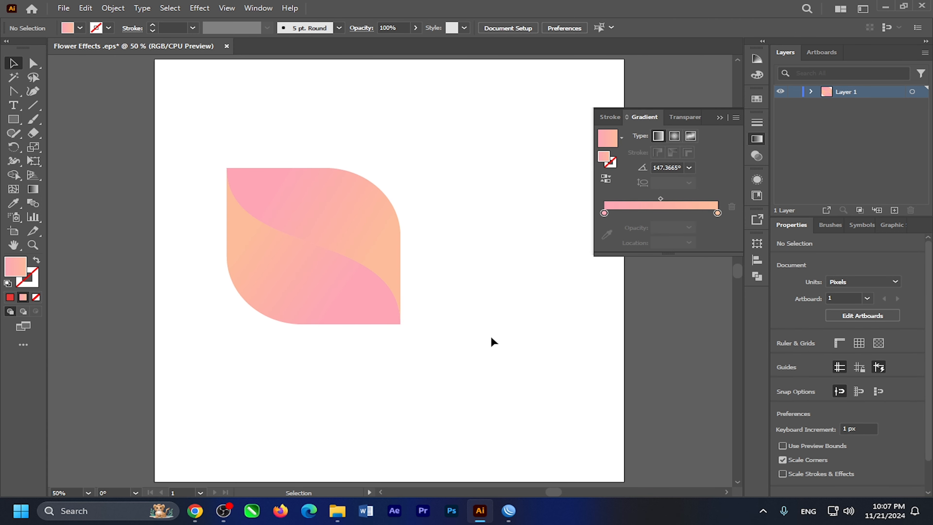
Step: Nudge the upper leaf half 3 px up and 3 px right to open a thin gap along the S-curve
left_click(323, 210)
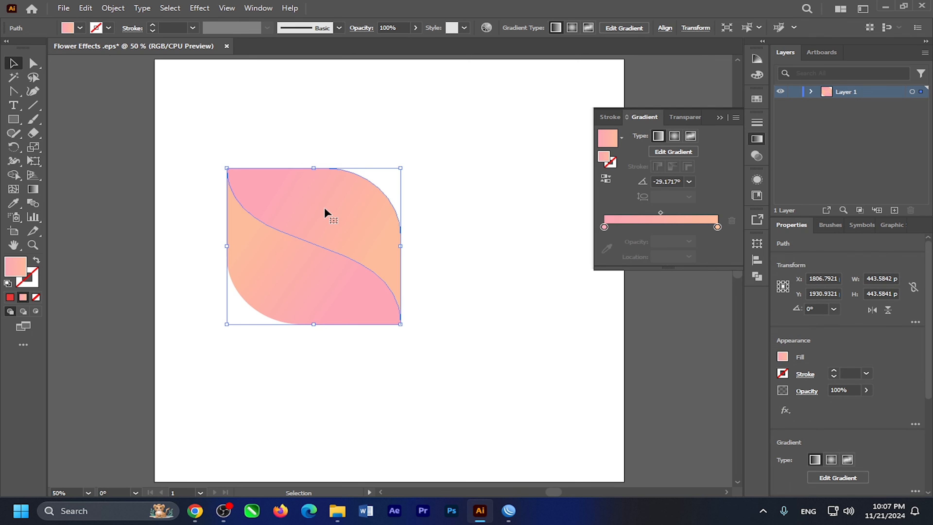
key("Up")
key("Up")
key("Up")
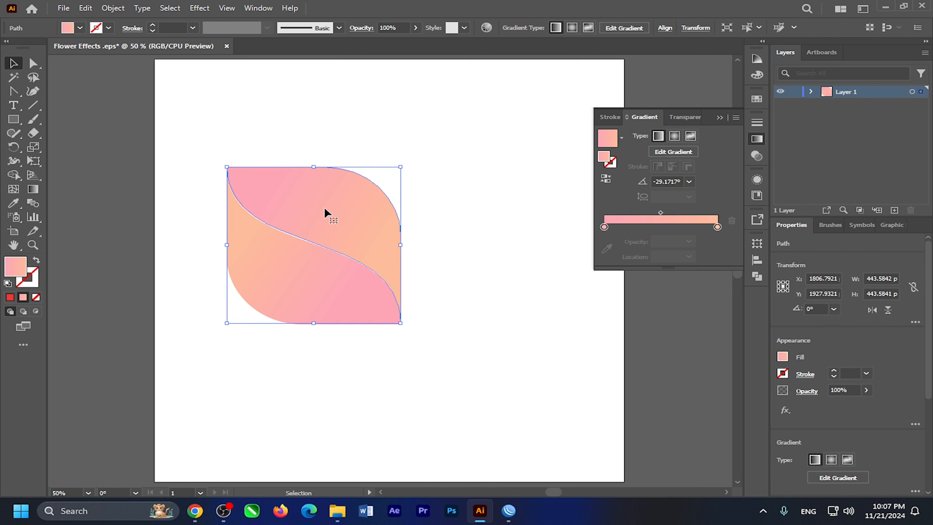
key("Right")
key("Right")
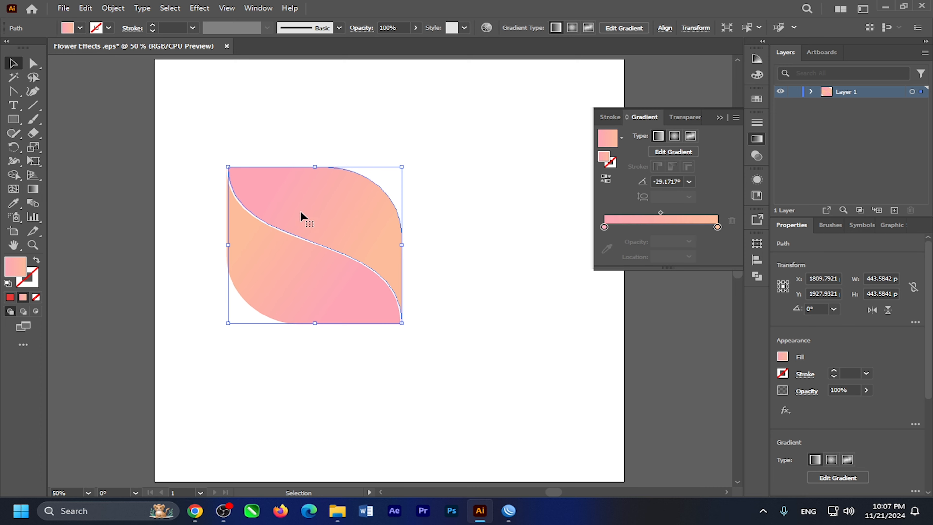
left_click(279, 373)
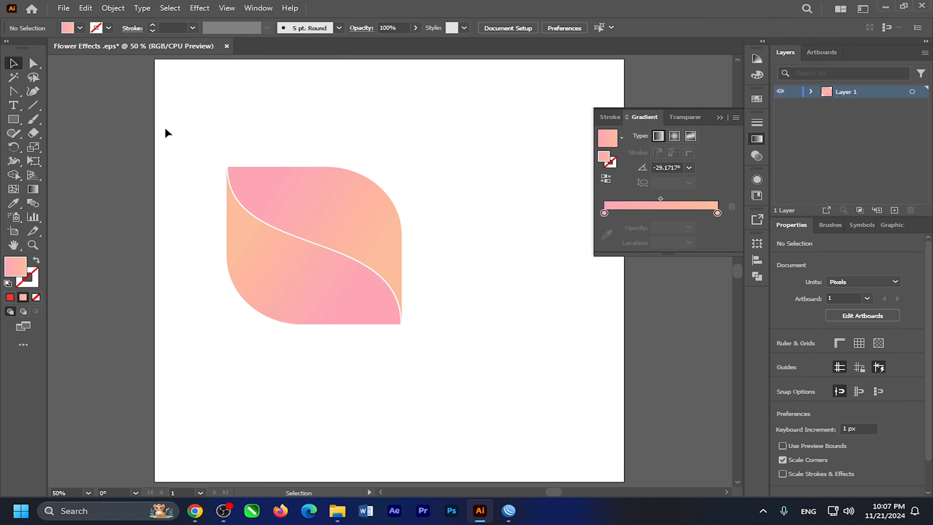
Step: Group the two leaf halves into one petal
left_click_drag(165, 127, 427, 334)
right_click(358, 278)
left_click(413, 306)
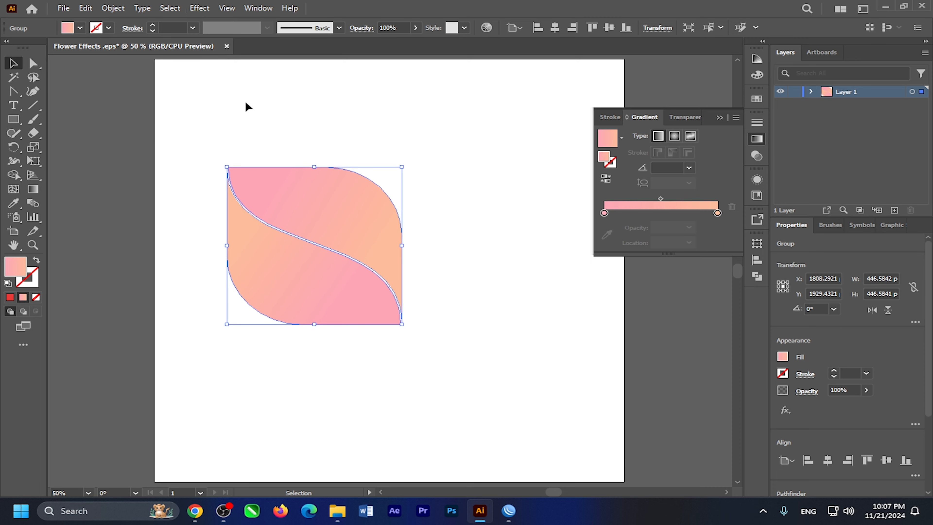
Step: Start a Transform effect on the petal group with 1 copy and a rotation angle of -90°
left_click_drag(220, 128, 456, 395)
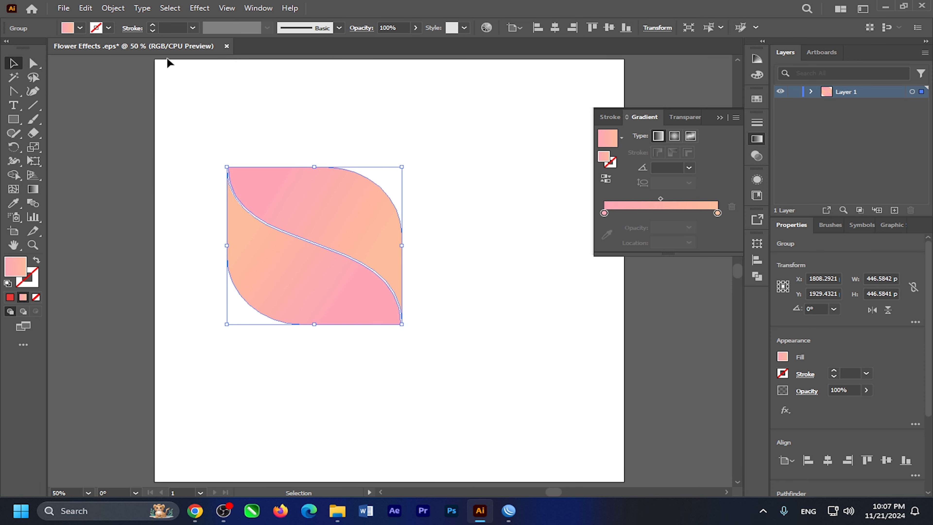
left_click(196, 9)
mouse_move(238, 106)
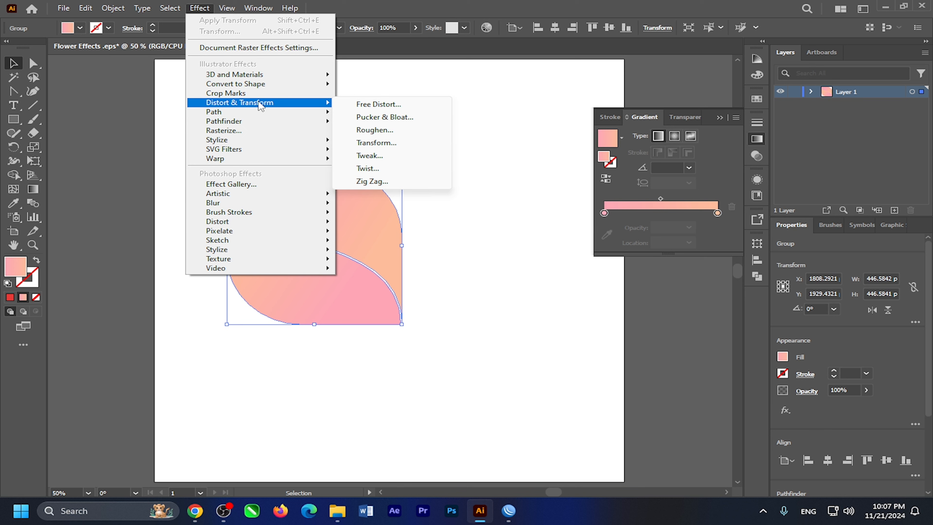
left_click(373, 146)
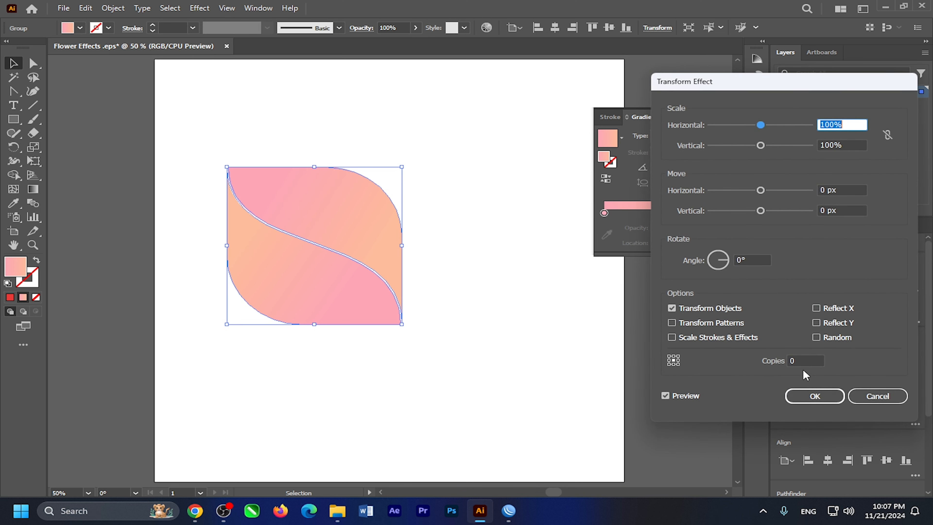
left_click(800, 359)
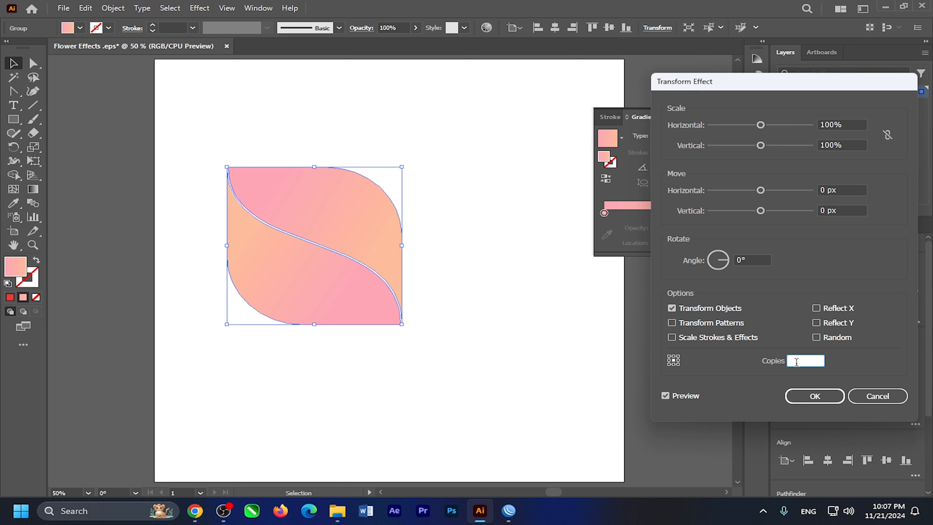
left_click(749, 261)
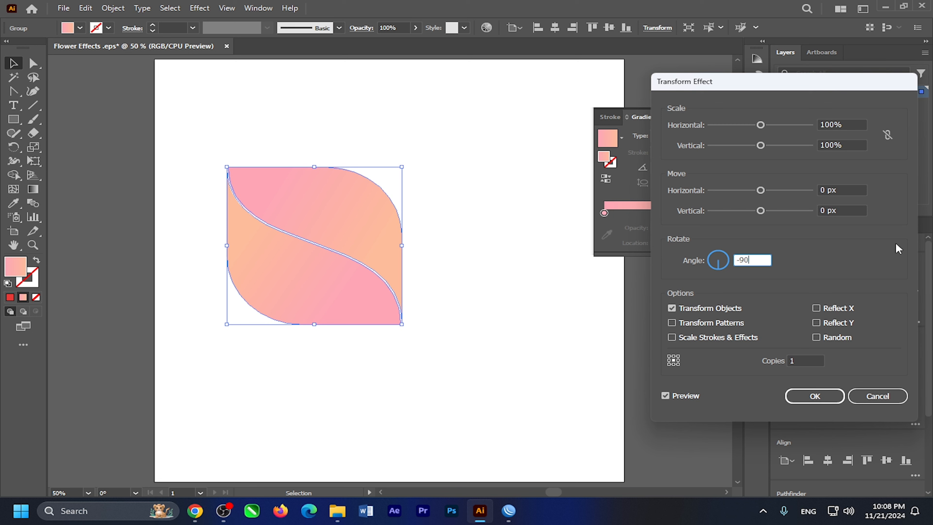
Step: Set the Transform effect's horizontal move to 500 px
left_click(843, 189)
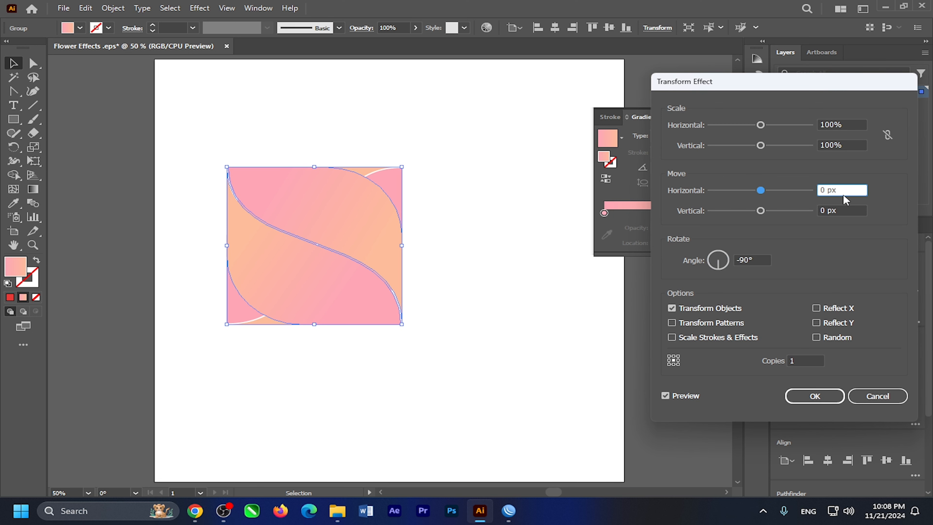
key("Up")
key("Up")
key("Up")
key("Up")
key("Up")
key("Up")
key("Up")
key("Up")
key("Up")
key("Up")
key("Up")
key("Up")
key("Up")
key("Up")
key("Up")
key("Up")
key("Up")
key("Up")
key("Up")
key("Up")
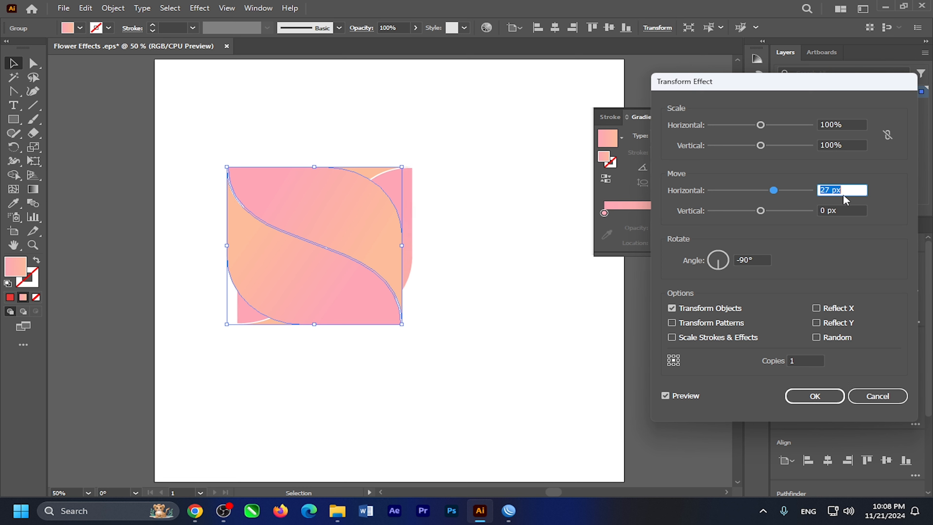
key("Up")
key("Up")
key("Up")
key("Up")
key("Up")
key("Up")
key("Up")
key("Up")
key("Up")
key("Up")
key("Up")
key("Up")
key("Up")
key("Up")
key("Up")
key("Up")
key("Up")
key("Up")
key("Up")
key("Up")
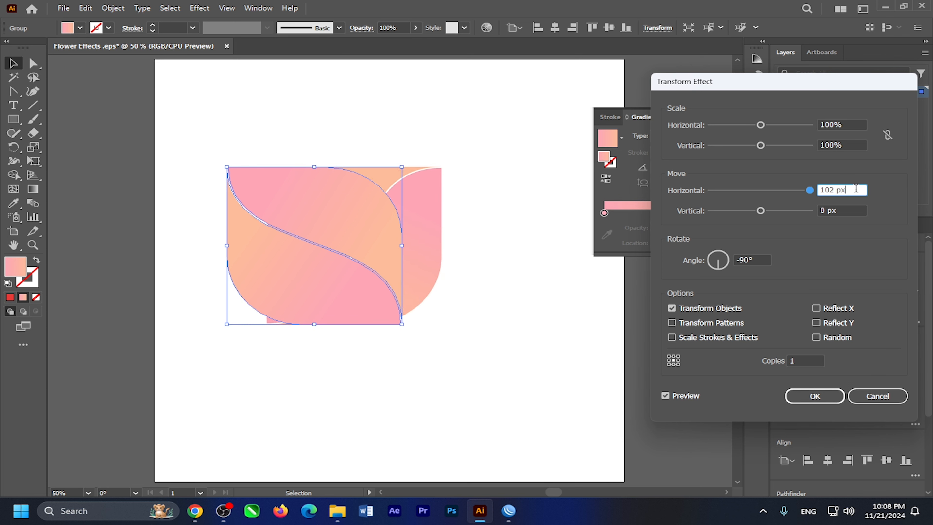
type("500")
Step: Set the Transform effect's vertical move to -17 px
left_click(852, 211)
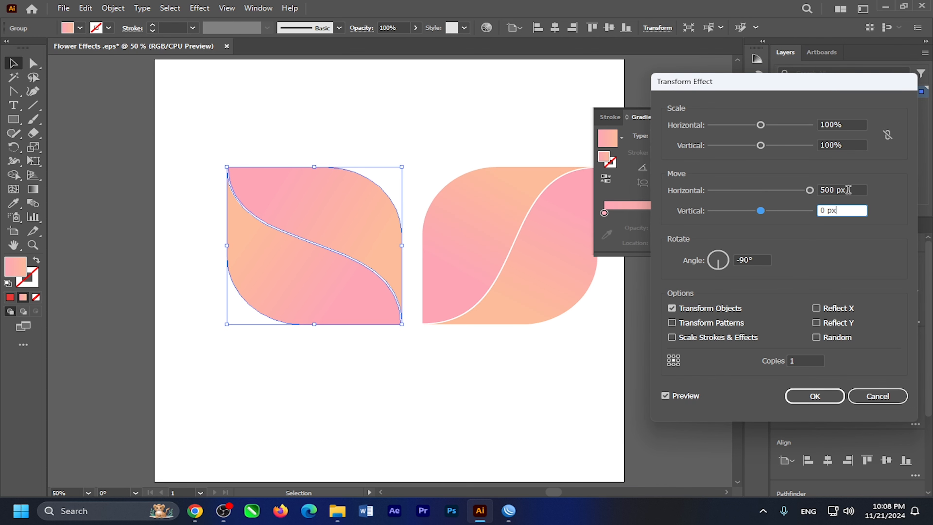
key("Down")
key("Down")
key("Down")
key("Down")
key("Down")
key("Down")
key("Down")
key("Down")
key("Down")
key("Down")
key("Down")
key("Down")
key("Down")
key("Down")
key("Down")
key("Down")
key("Down")
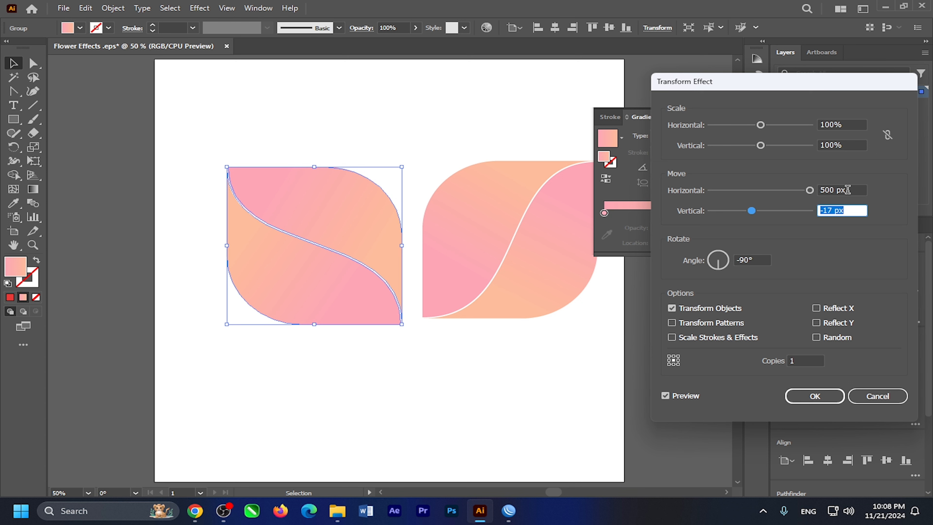
Step: Reduce the Transform effect's horizontal move to 451 px, bringing the rotated copy next to the original petal
left_click(848, 190)
key("Down")
key("Down")
key("Down")
key("Down")
key("Down")
key("Down")
key("Down")
key("Down")
key("Down")
key("Down")
key("Down")
key("Down")
key("Down")
key("Down")
key("Down")
key("Down")
key("Down")
key("Down")
key("Down")
key("Down")
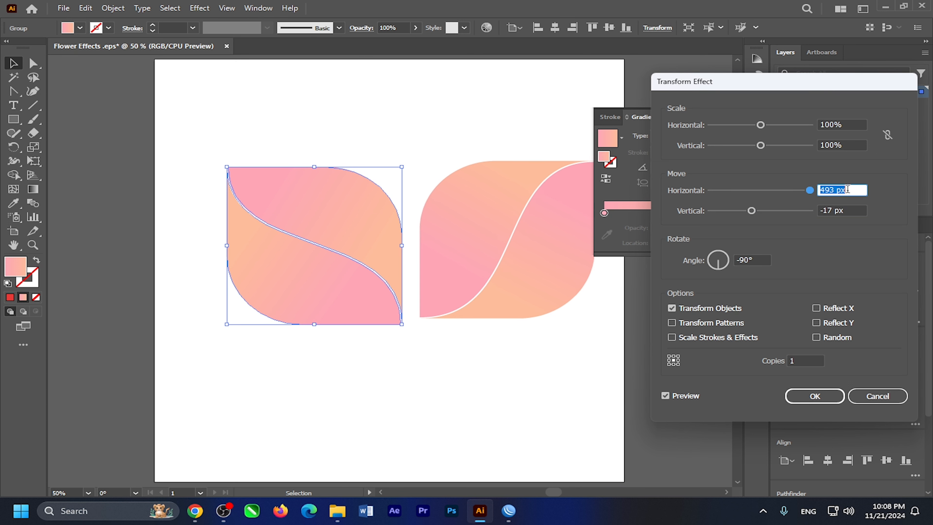
key("Down")
key("Down")
key("Down")
key("Down")
key("Down")
key("Down")
key("Down")
key("Down")
key("Down")
key("Down")
key("Down")
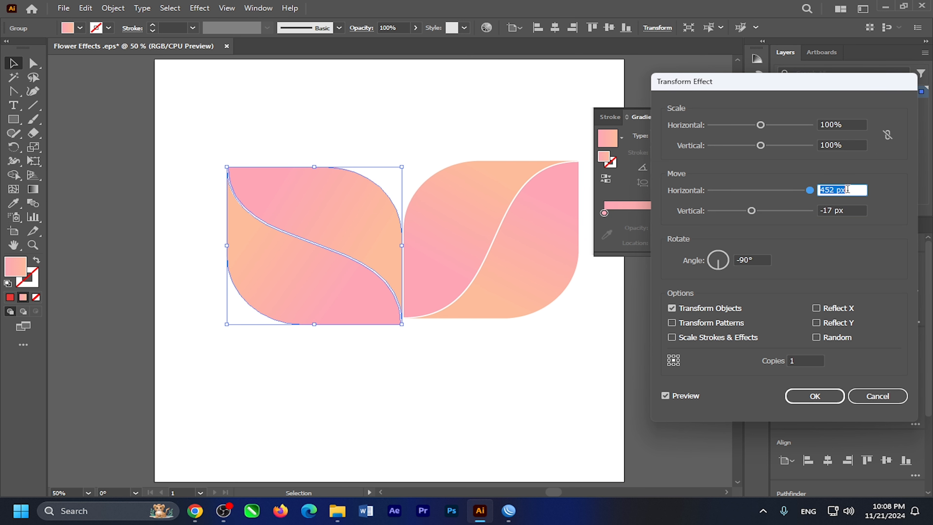
Step: Set the Transform effect's vertical move to 3 px to line the rotated copy up with the original petal
left_click(860, 210)
key("Up")
key("Up")
key("Up")
key("Up")
key("Up")
key("Up")
key("Up")
key("Up")
key("Up")
key("Up")
key("Up")
key("Up")
key("Up")
key("Up")
key("Up")
key("Up")
key("Up")
key("Up")
key("Up")
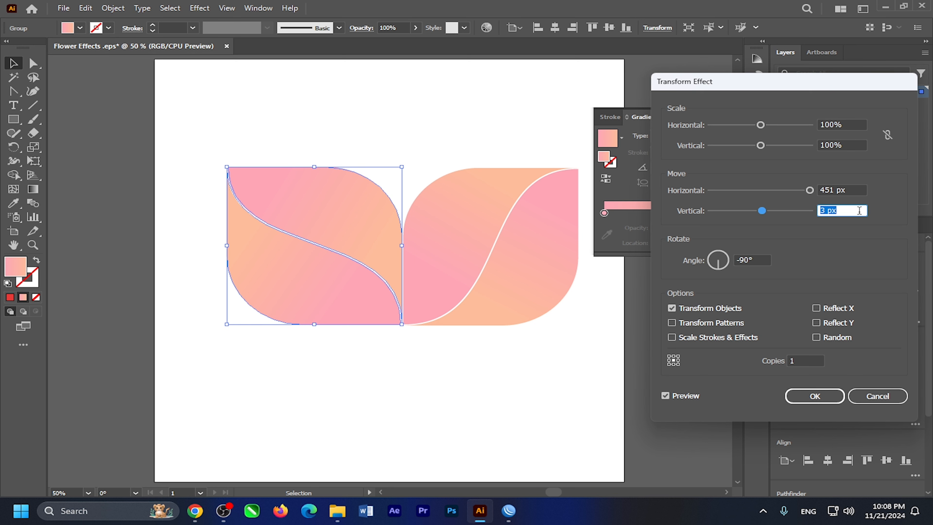
Step: Set the Transform effect to 4 copies and apply it to form the flower
left_click(806, 361)
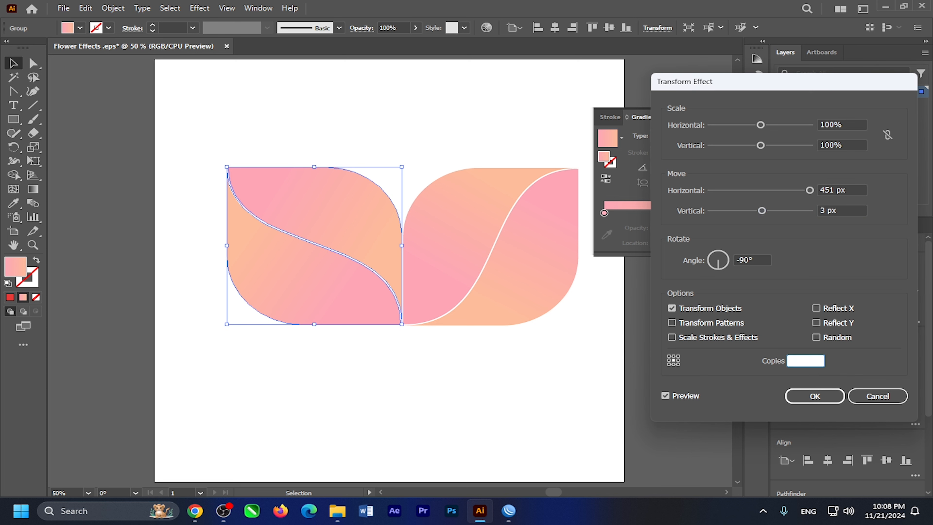
left_click(845, 210)
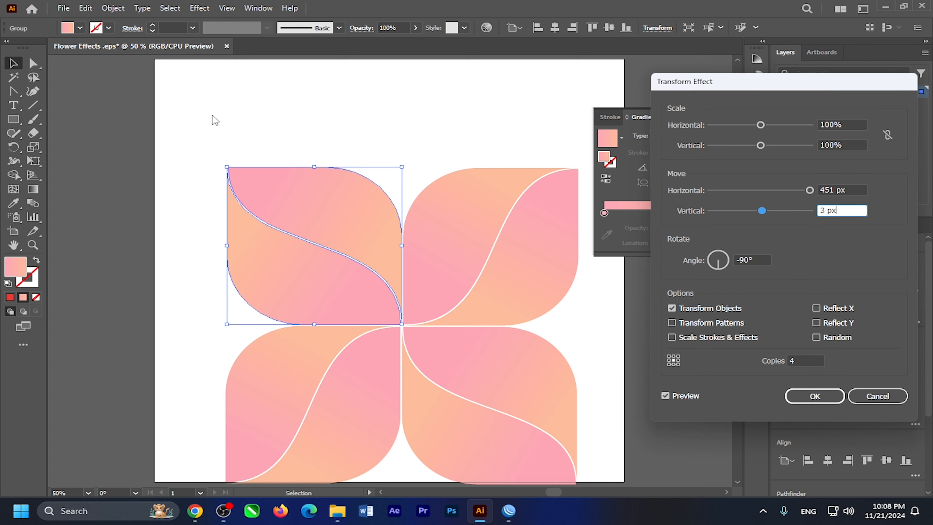
left_click(808, 397)
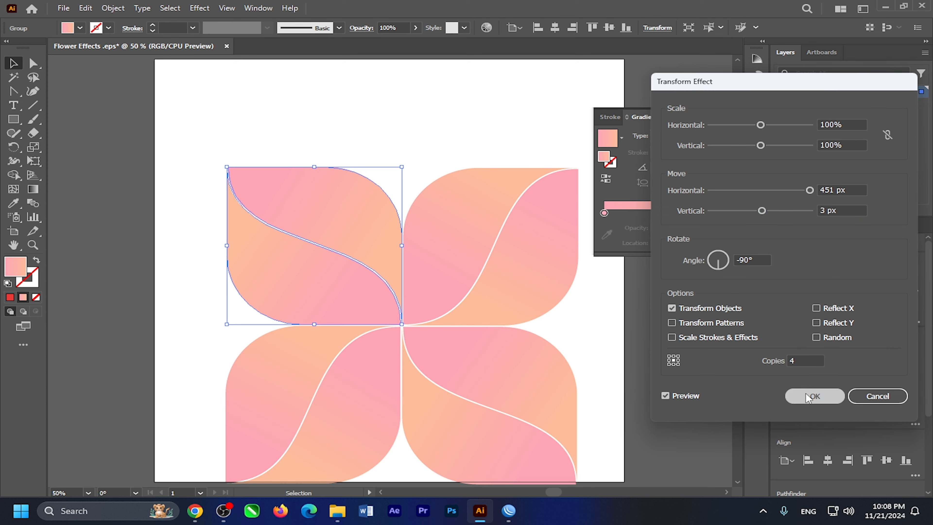
Step: Expand the appearance of the transformed petal group into real shapes and deselect the flower
left_click(113, 8)
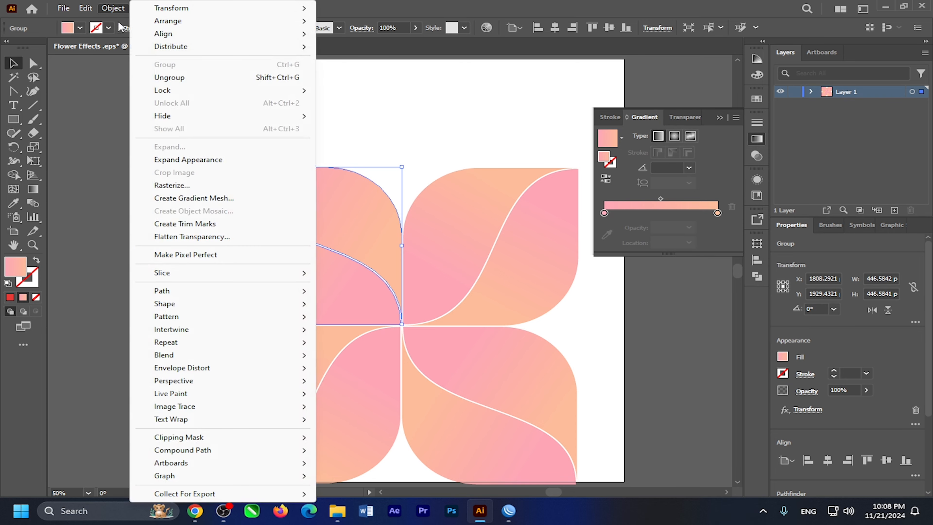
left_click(193, 159)
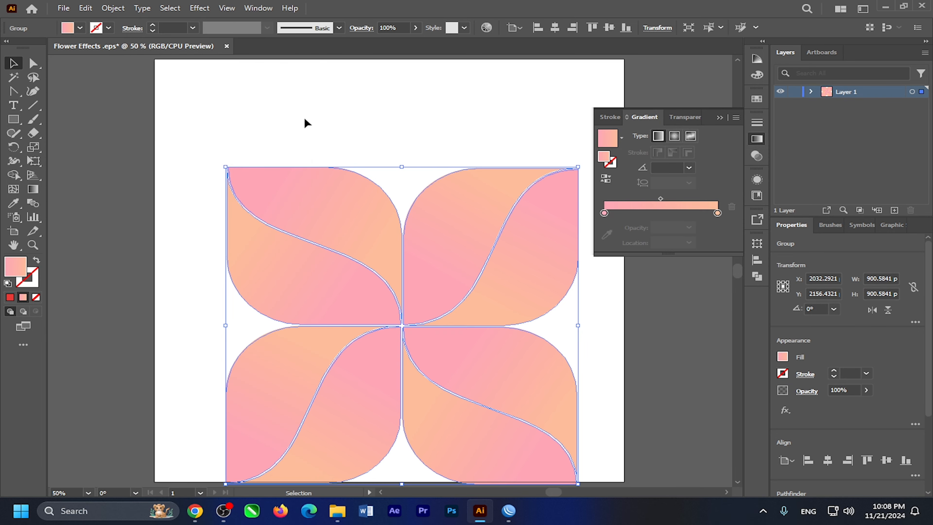
left_click(112, 8)
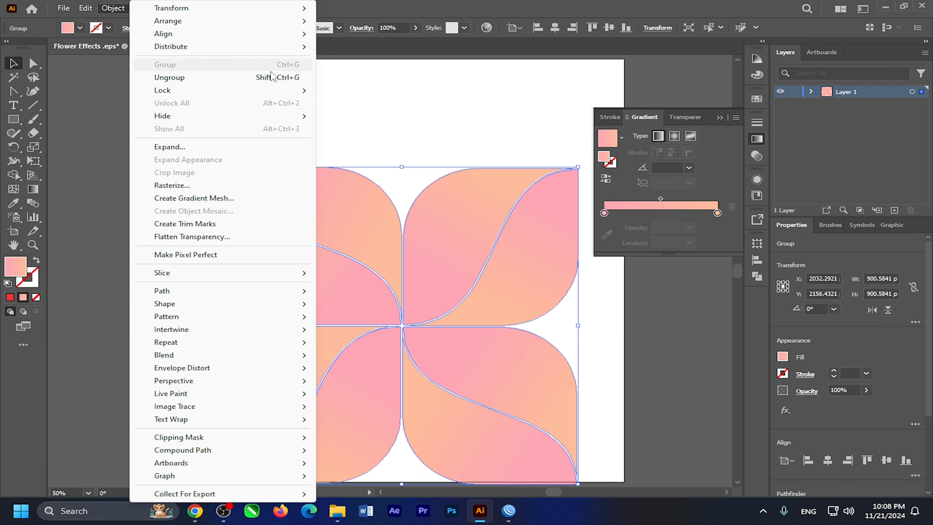
left_click(370, 115)
left_click(371, 121)
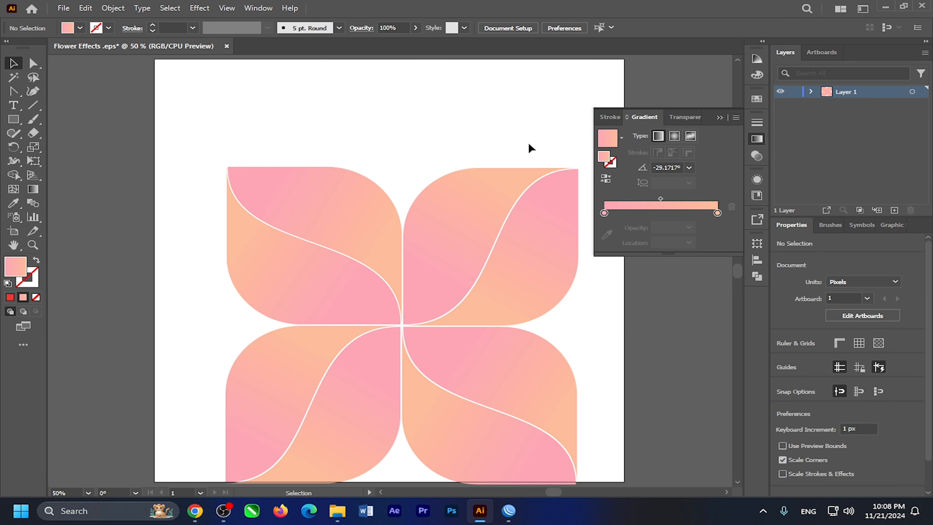
Step: Scale the whole flower down to about 589 by 614 px and deselect it
left_click(719, 118)
left_click_drag(204, 97, 577, 464)
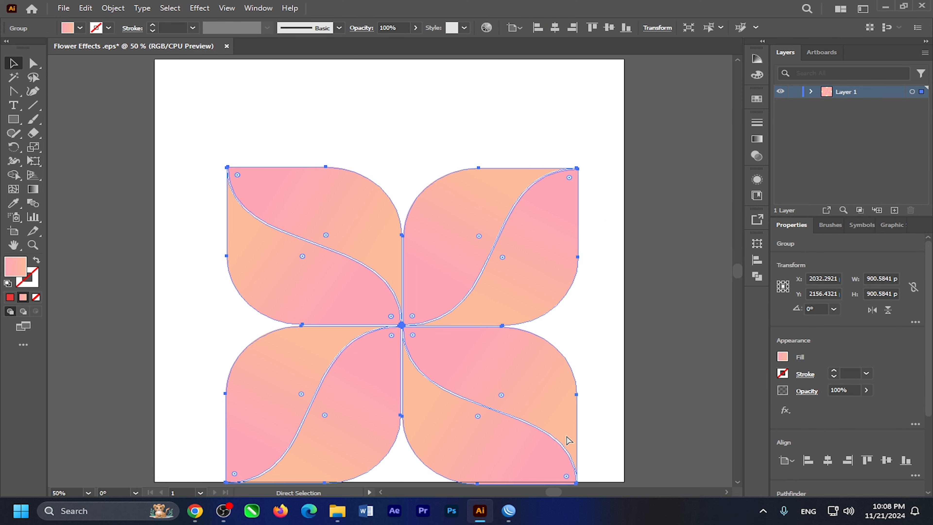
key("ctrl+minus")
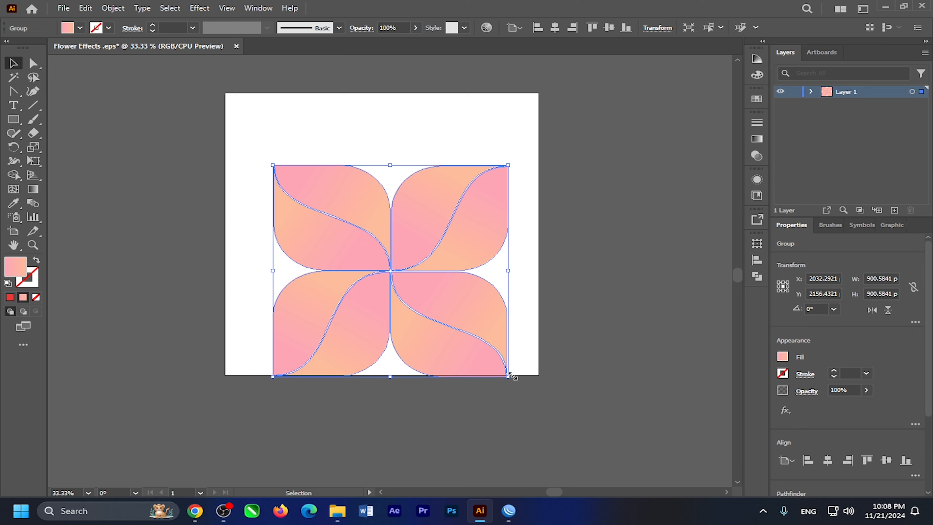
left_click_drag(510, 377, 427, 310)
left_click(494, 299)
right_click(388, 259)
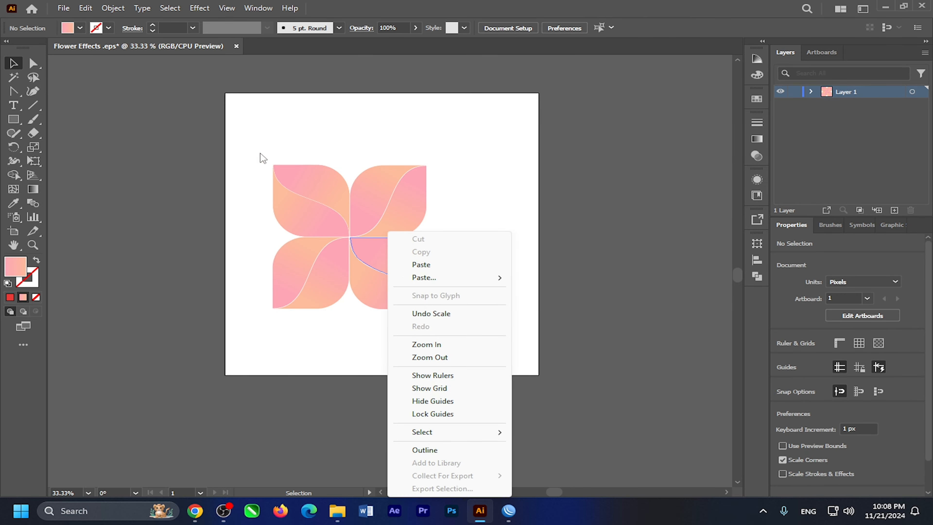
left_click_drag(256, 121, 420, 296)
right_click(407, 278)
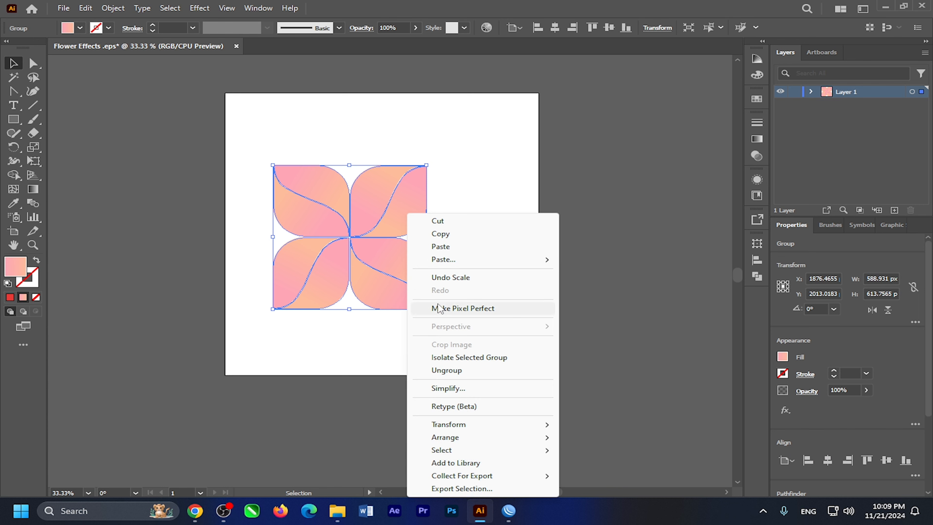
left_click(448, 186)
left_click_drag(259, 133, 416, 315)
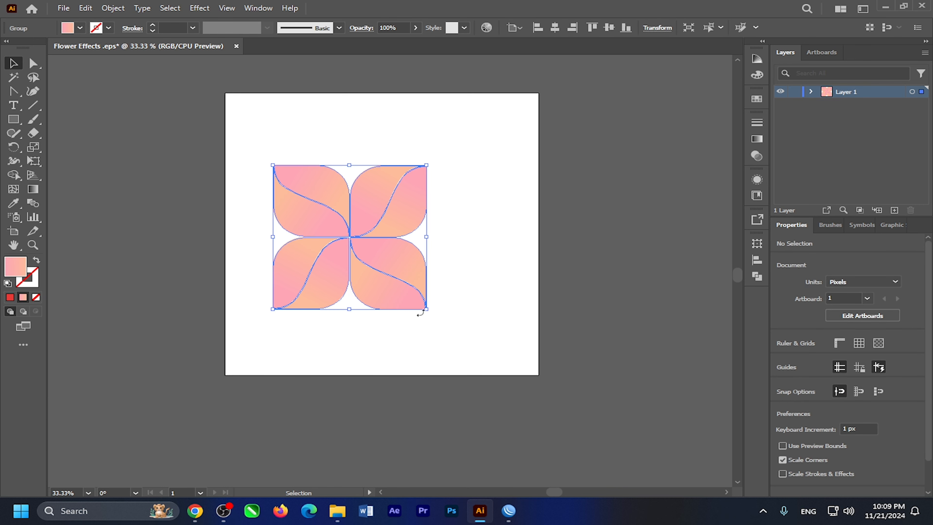
left_click(756, 141)
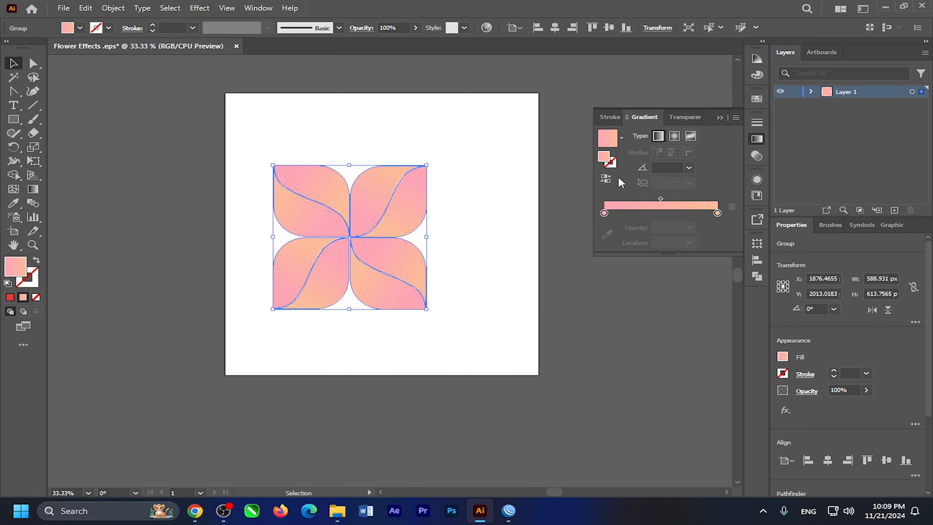
left_click(622, 138)
left_click(439, 223)
Step: Duplicate the flower toward the lower right of the artboard and scale the copy down
left_click_drag(347, 237, 520, 290)
left_click_drag(596, 363, 538, 333)
left_click(510, 341)
Step: Scale the original flower down to nearly the copy's size and place the copy beside it on the right
left_click_drag(248, 138, 355, 245)
left_click_drag(505, 263, 439, 210)
left_click(588, 238)
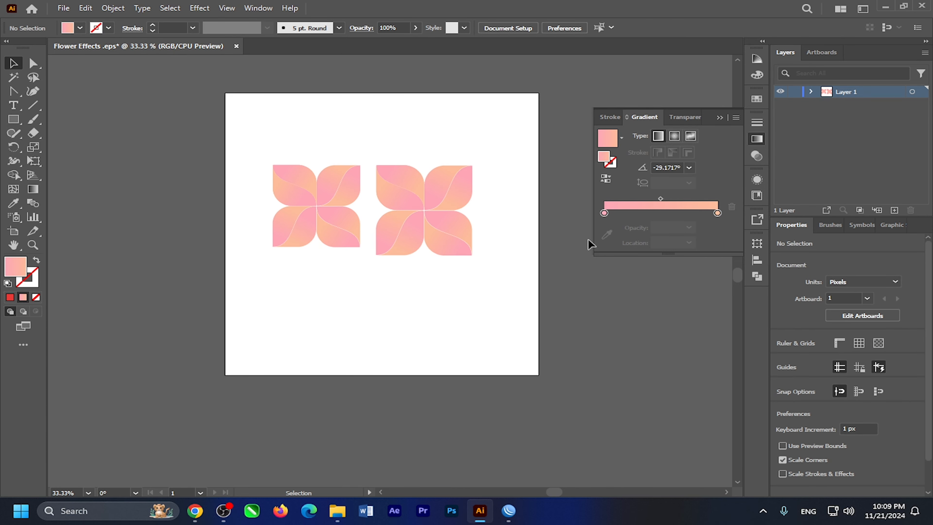
Step: Fill the larger flower on the right of the artboard with the purple-to-magenta gradient "New Swatch" and deselect it
left_click(621, 137)
left_click(542, 216)
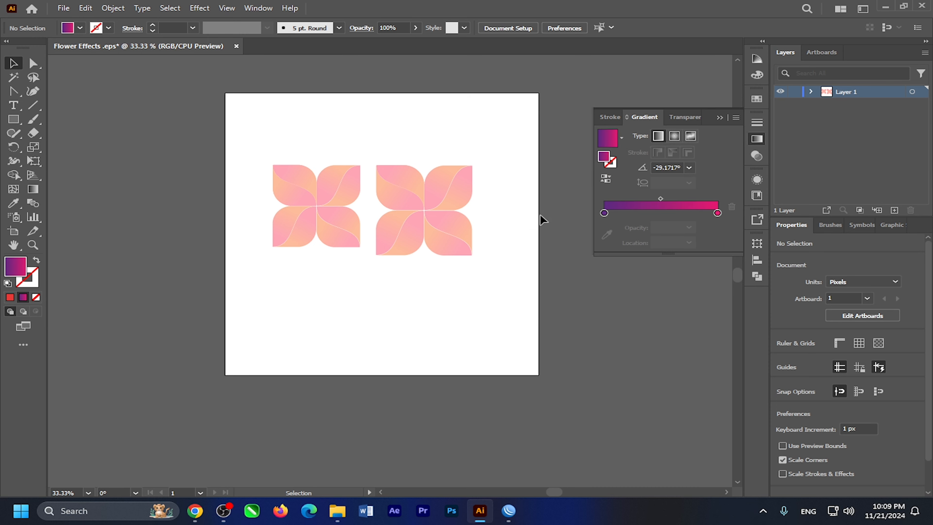
left_click(452, 222)
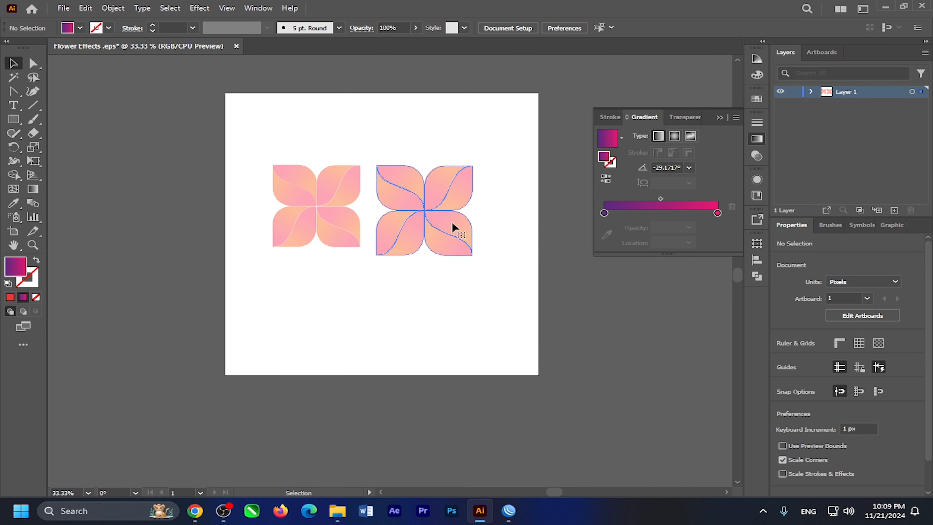
left_click(620, 137)
left_click(568, 216)
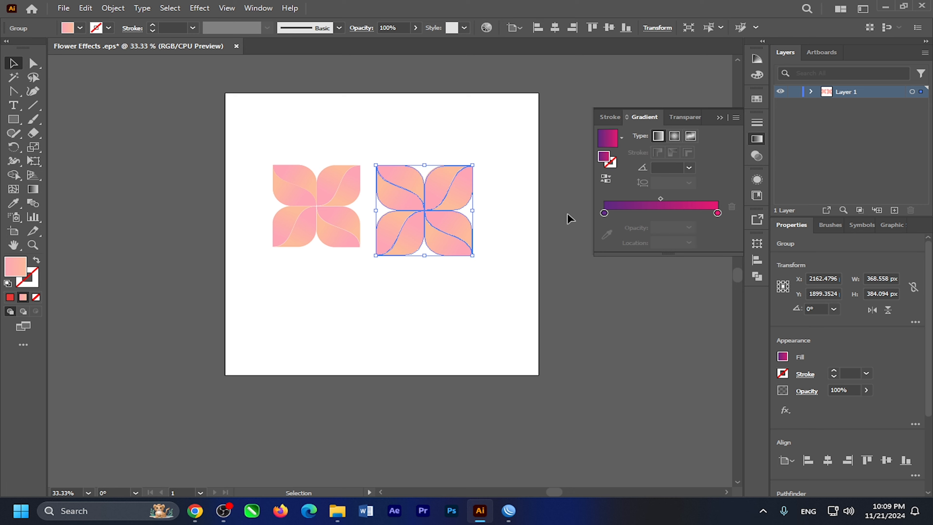
left_click(416, 277)
Step: Duplicate the pink flower just below the original, fill the copy with the yellow-to-red gradient swatch, and deselect it
left_click(328, 222)
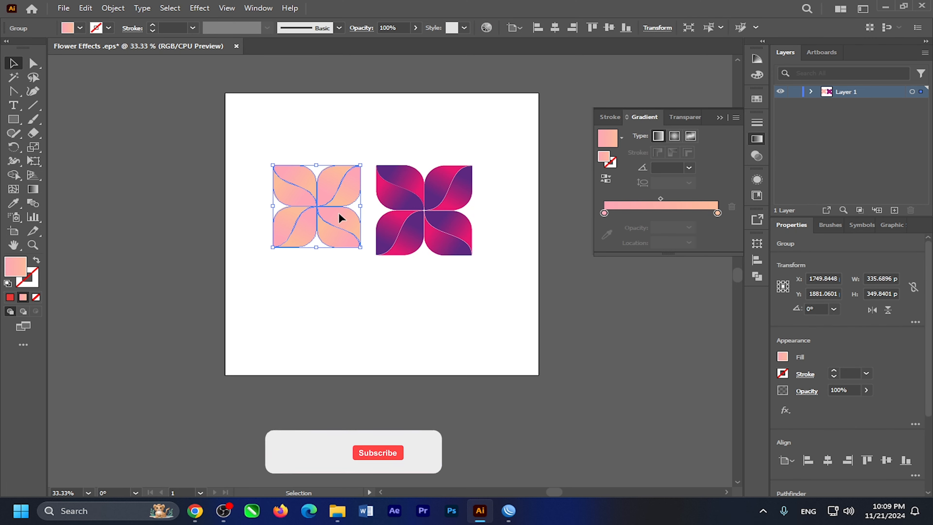
left_click_drag(338, 213, 354, 306)
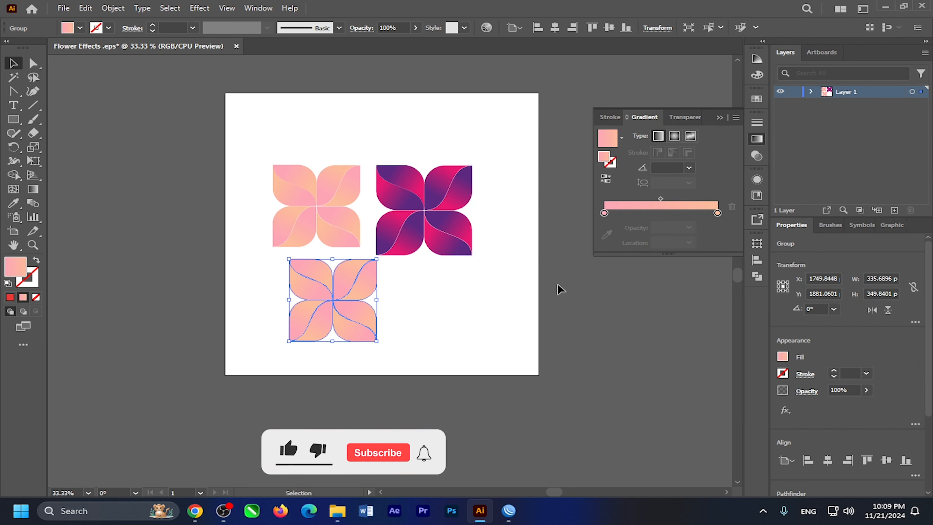
left_click(622, 139)
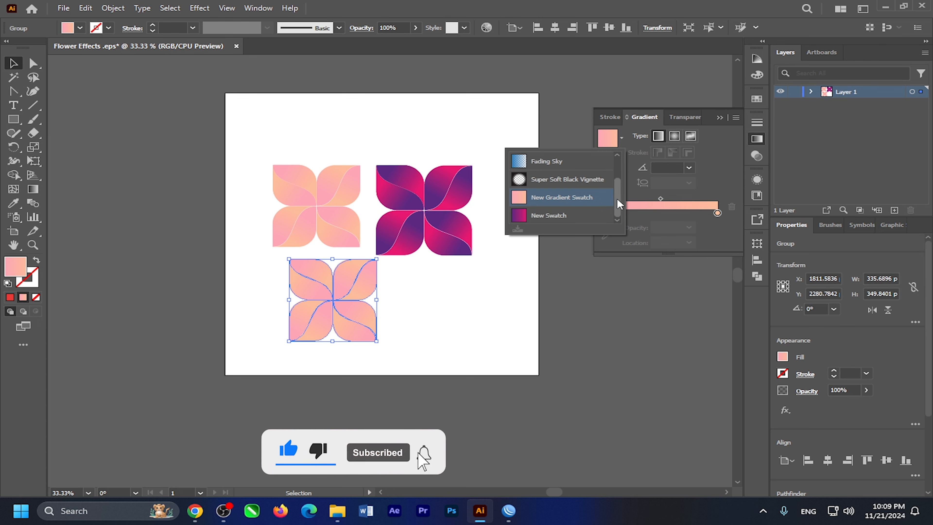
left_click_drag(619, 204, 617, 181)
left_click(588, 181)
left_click(476, 333)
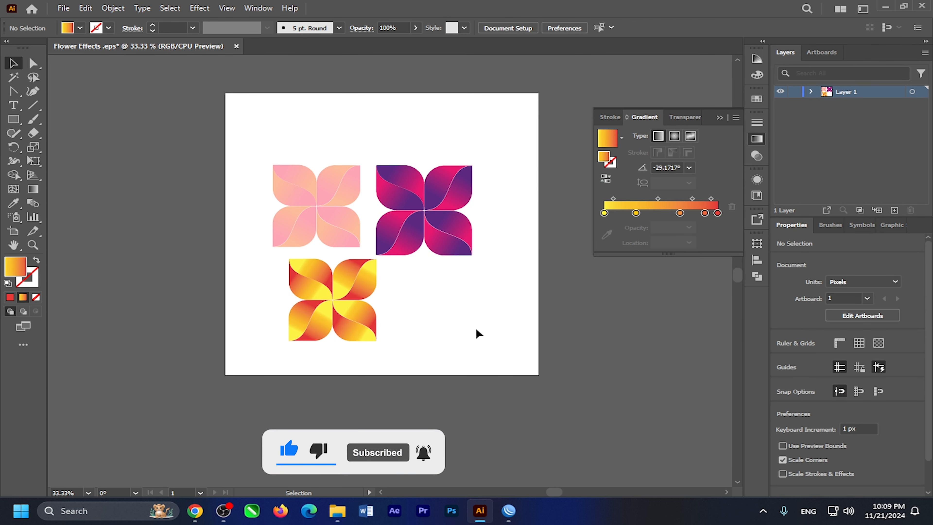
Step: Scale all three flowers down together toward the middle of the artboard and deselect them
left_click_drag(309, 181, 359, 238)
left_click(275, 145)
left_click_drag(275, 145, 453, 329)
left_click(515, 326)
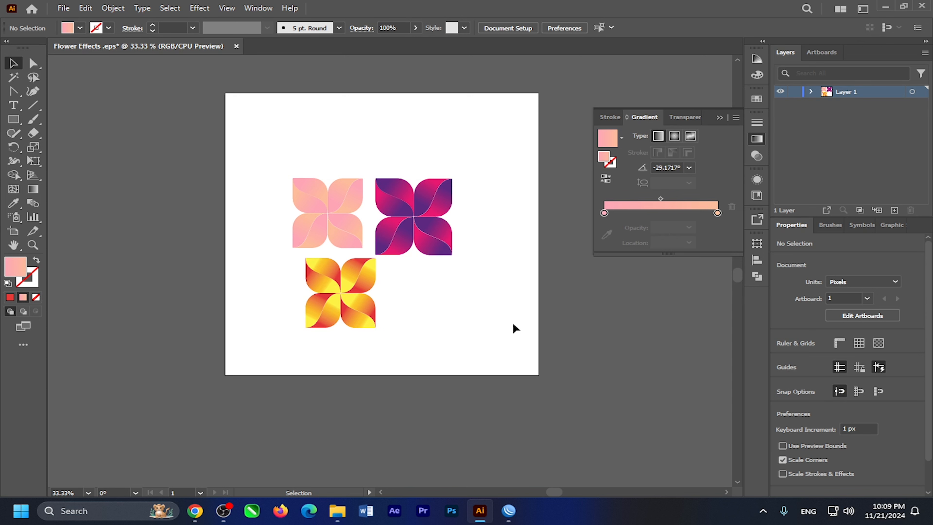